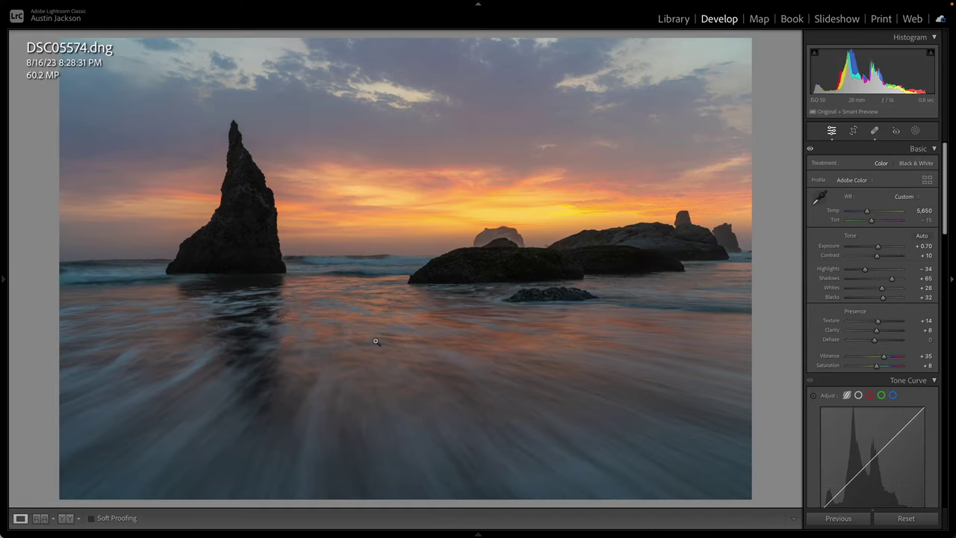
Compare the photo with its unedited original, then scroll through the develop panels.
key(backslash)
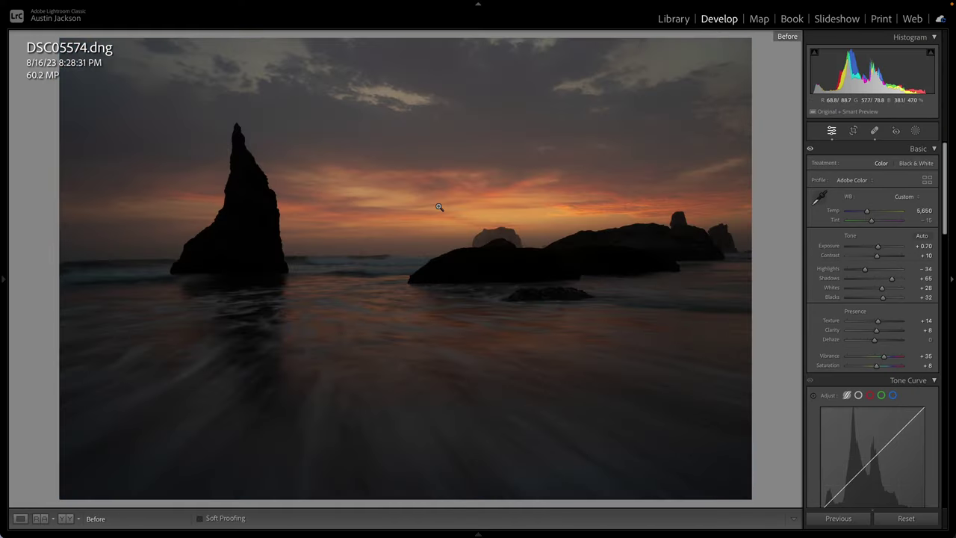
key(backslash)
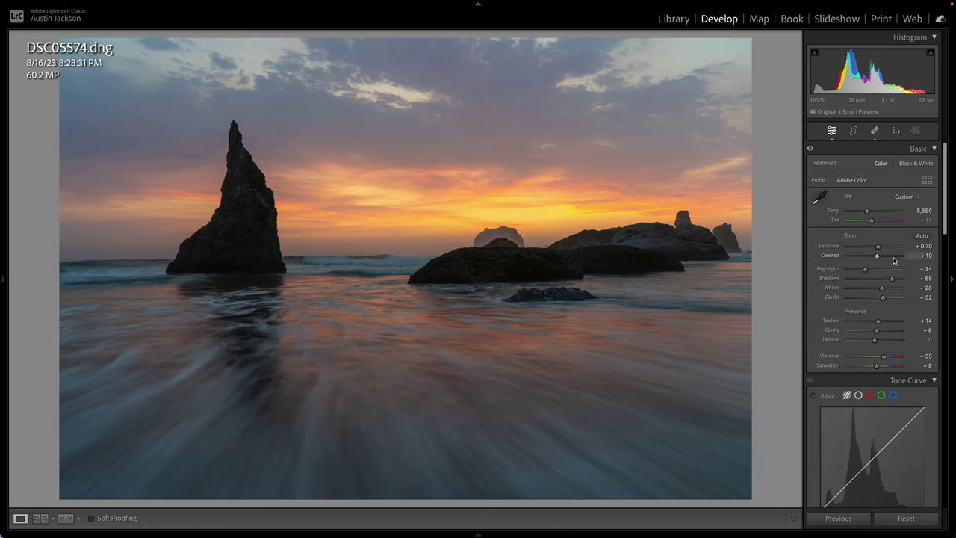
scroll(877, 333, down, 10)
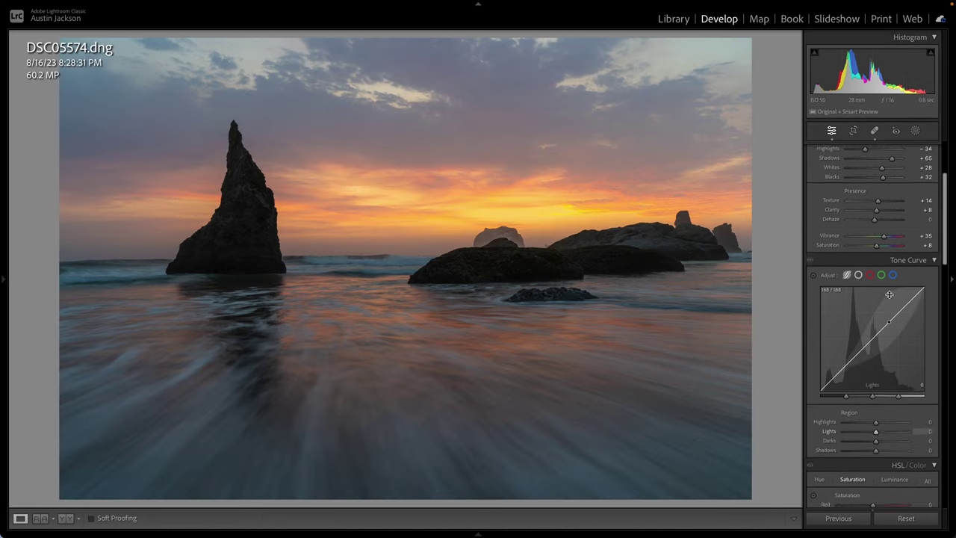
scroll(886, 394, down, 10)
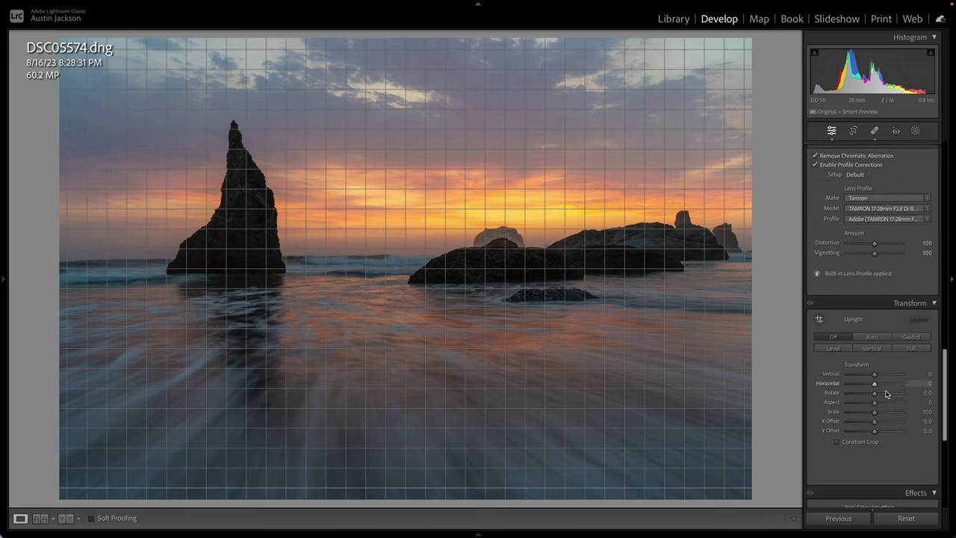
scroll(886, 393, up, 15)
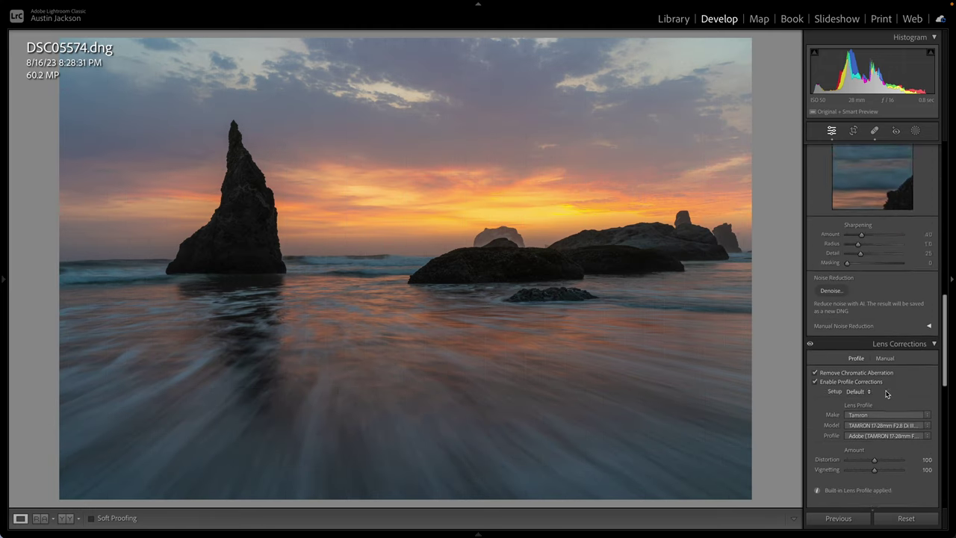
scroll(886, 393, down, 1)
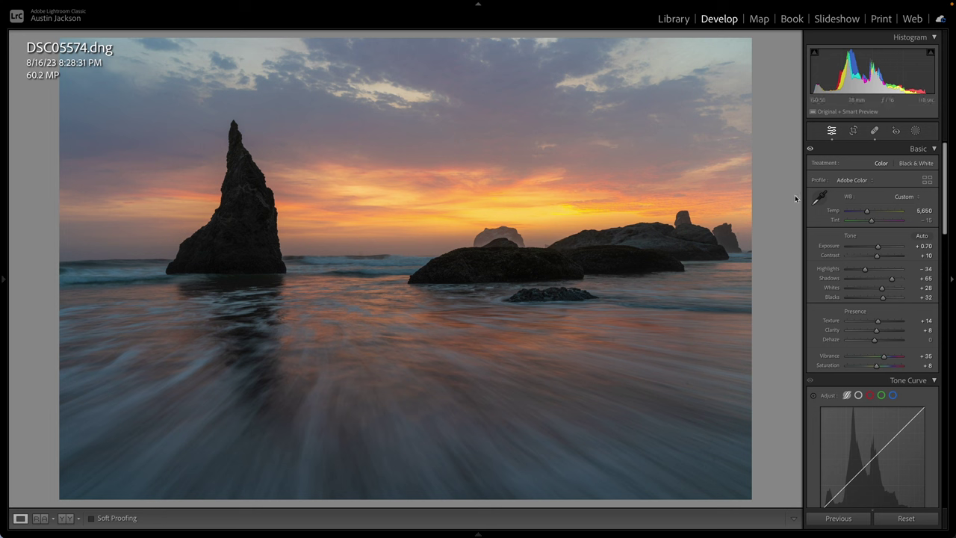
Apply the Adobe Landscape profile, after comparing with Adobe Color, and lower Vibrance to +21.
click(856, 182)
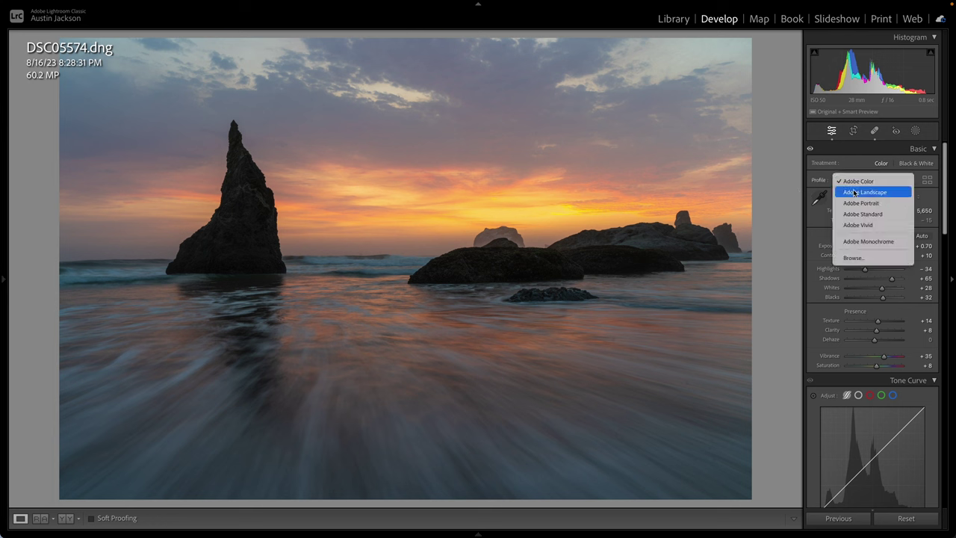
click(855, 193)
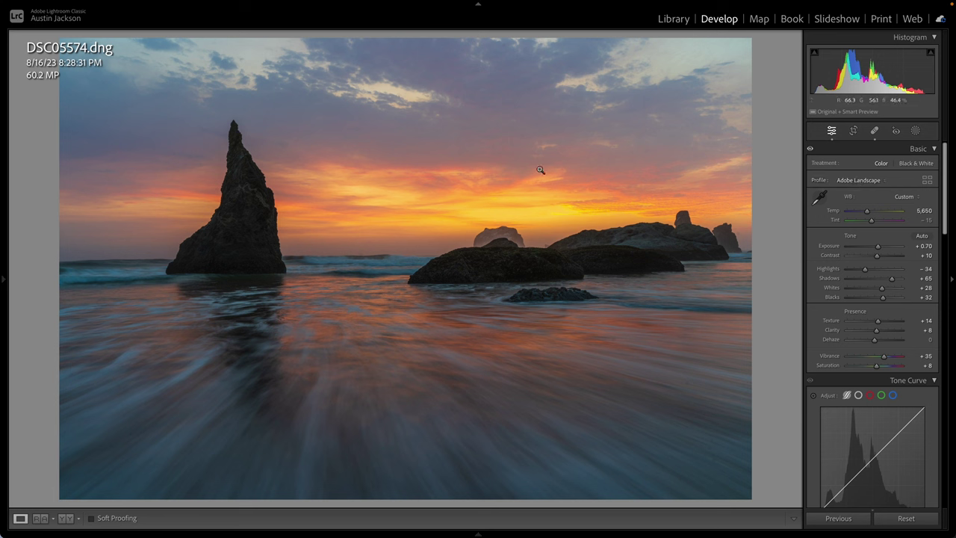
click(851, 181)
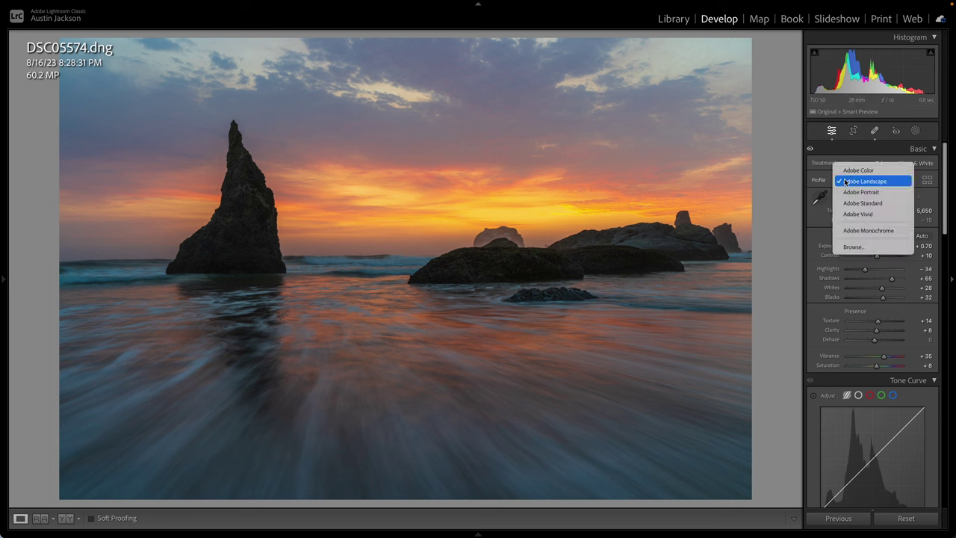
click(849, 171)
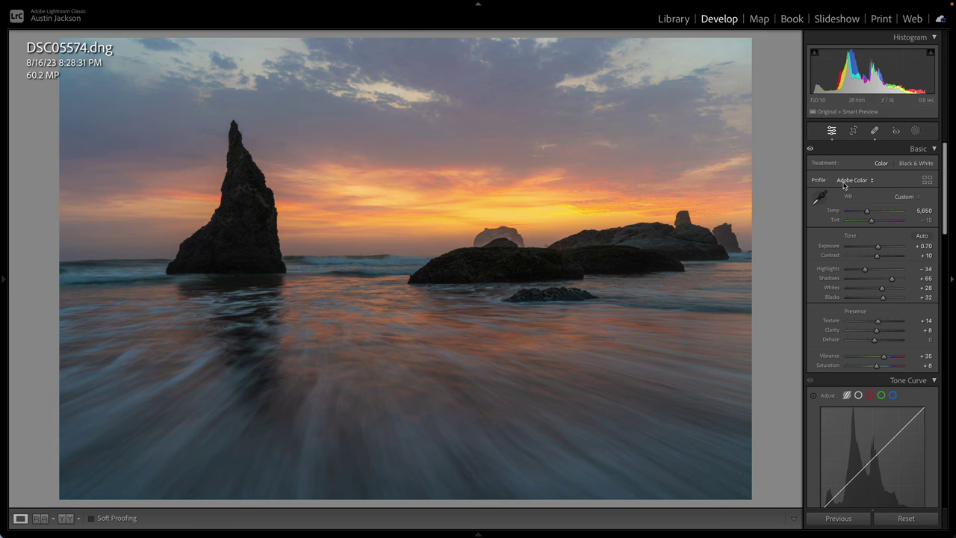
click(845, 184)
click(846, 192)
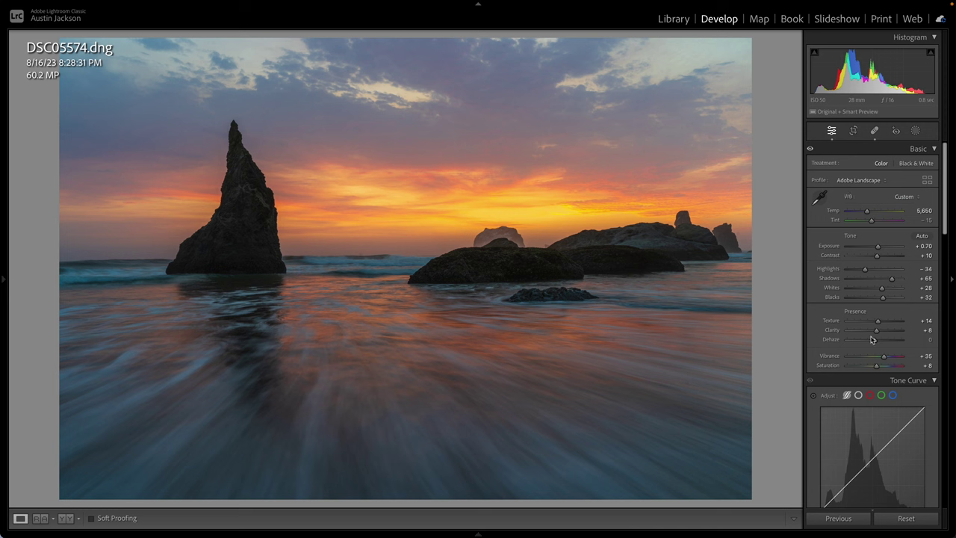
drag(885, 358, 880, 358)
scroll(835, 366, down, 5)
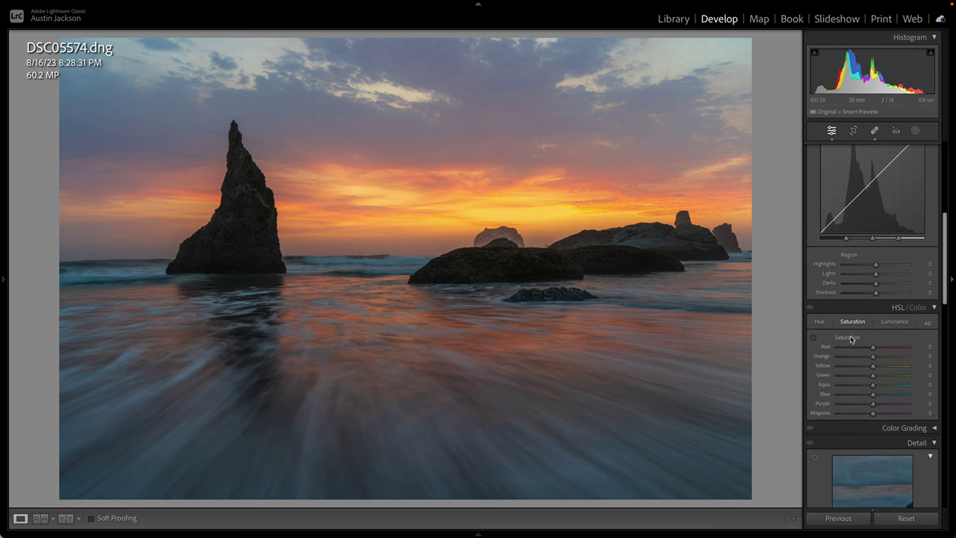
Push Calibration Blue Primary Saturation to +100, trying a few other values along the way.
scroll(850, 338, up, 5)
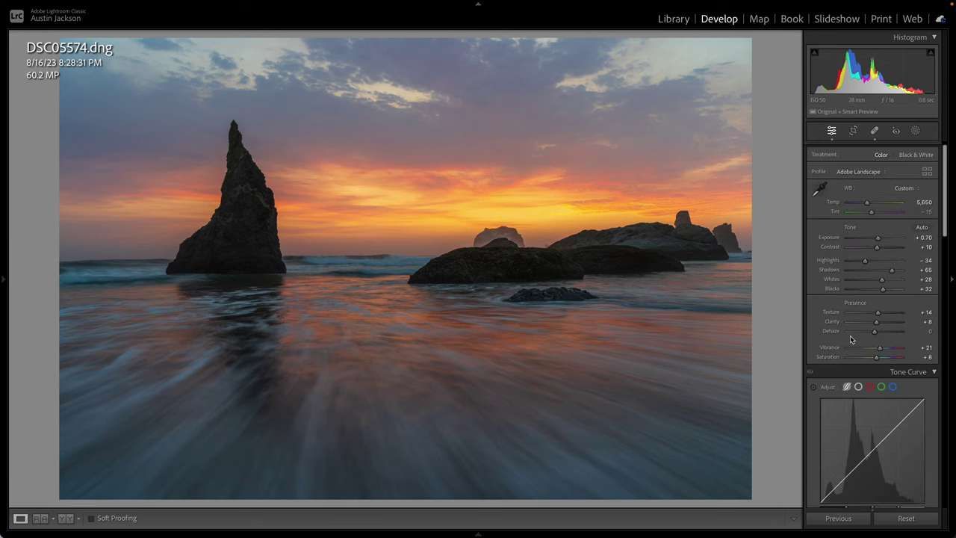
scroll(850, 339, down, 5)
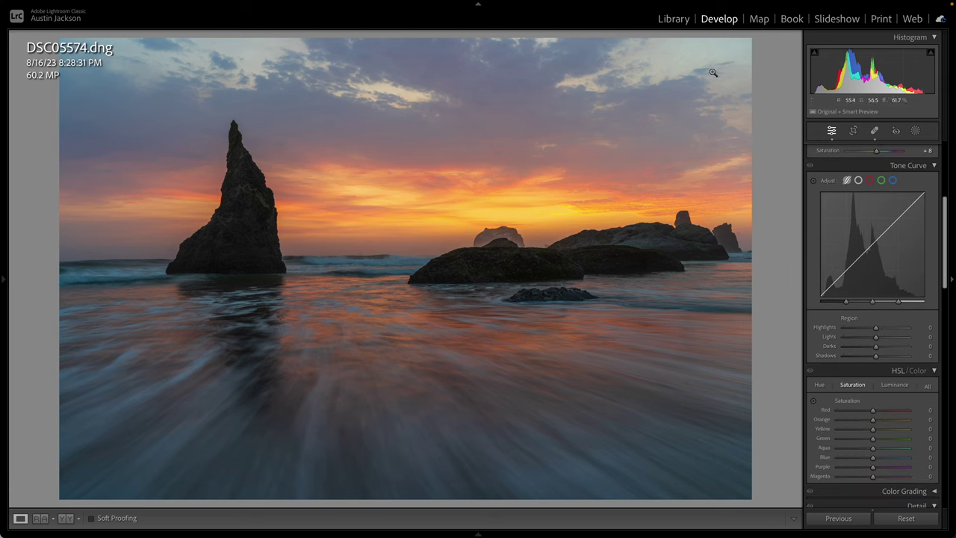
scroll(843, 227, down, 5)
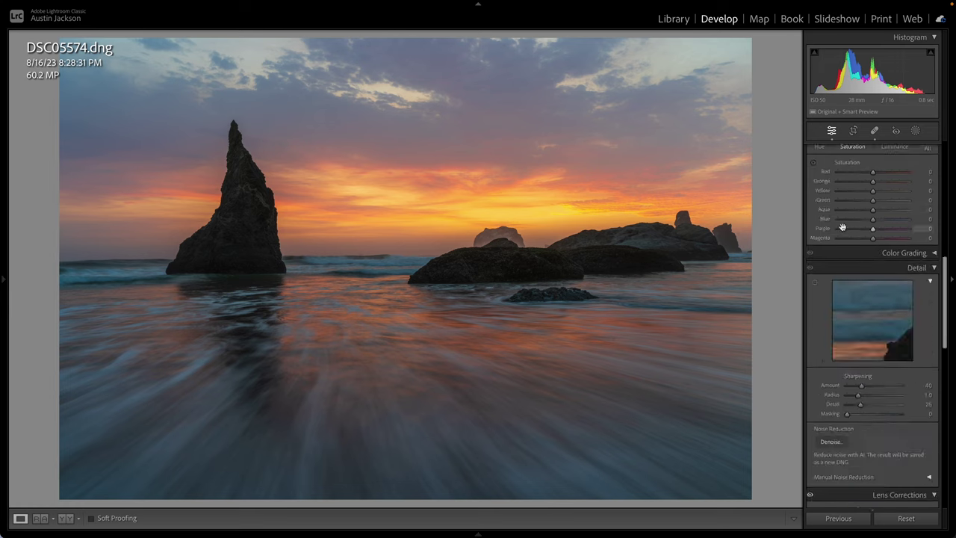
scroll(843, 227, down, 10)
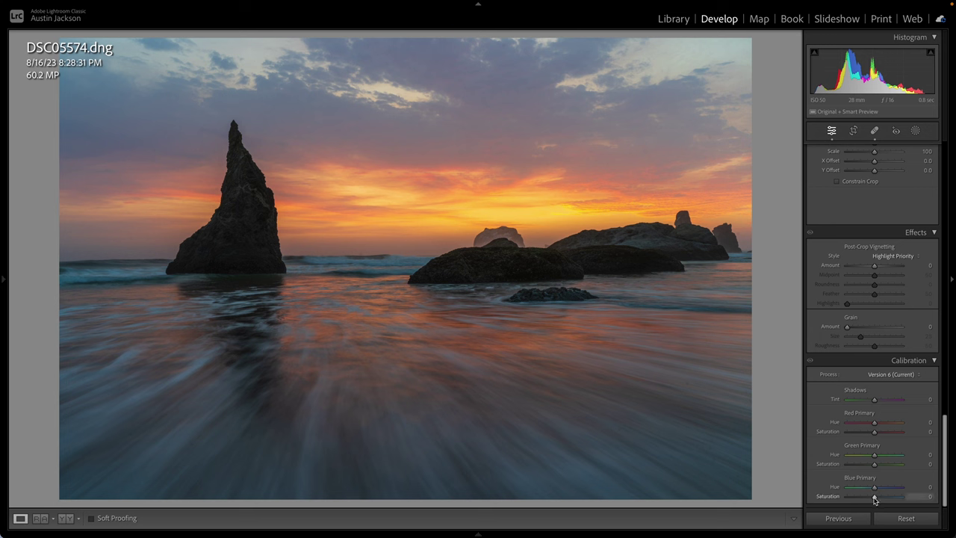
drag(874, 496, 935, 501)
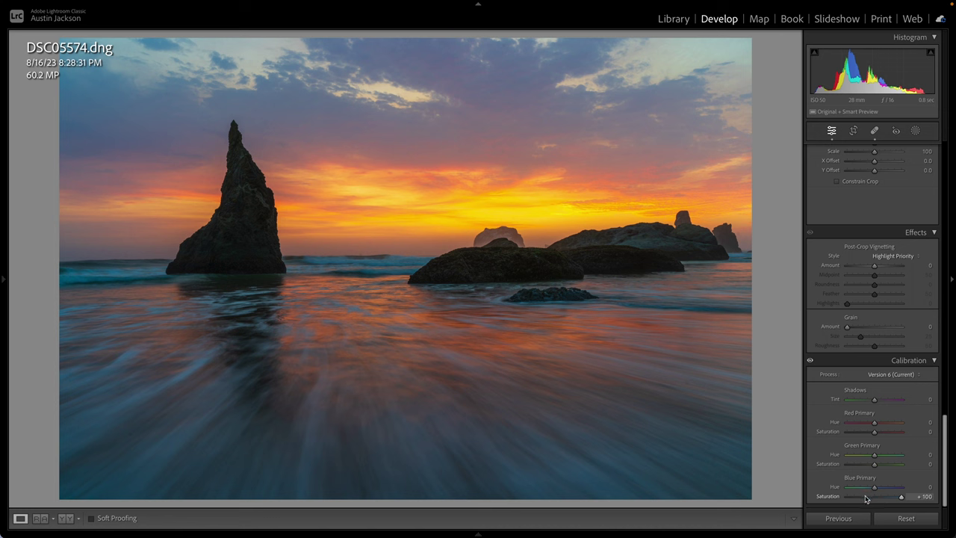
drag(829, 496, 923, 504)
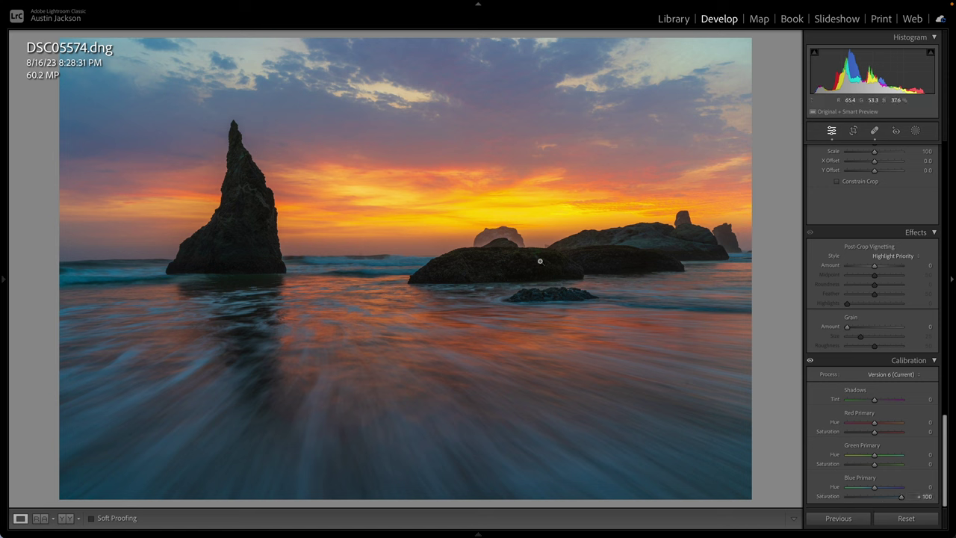
Lower Vibrance to +9 and desaturate HSL Blue to -24 and Yellow to -13.
scroll(871, 359, up, 15)
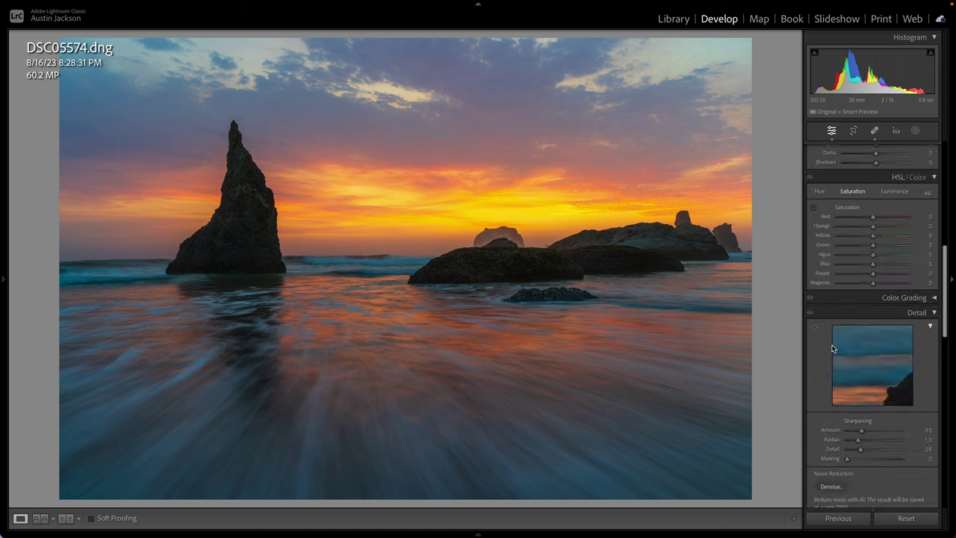
drag(871, 359, 878, 361)
scroll(866, 314, down, 12)
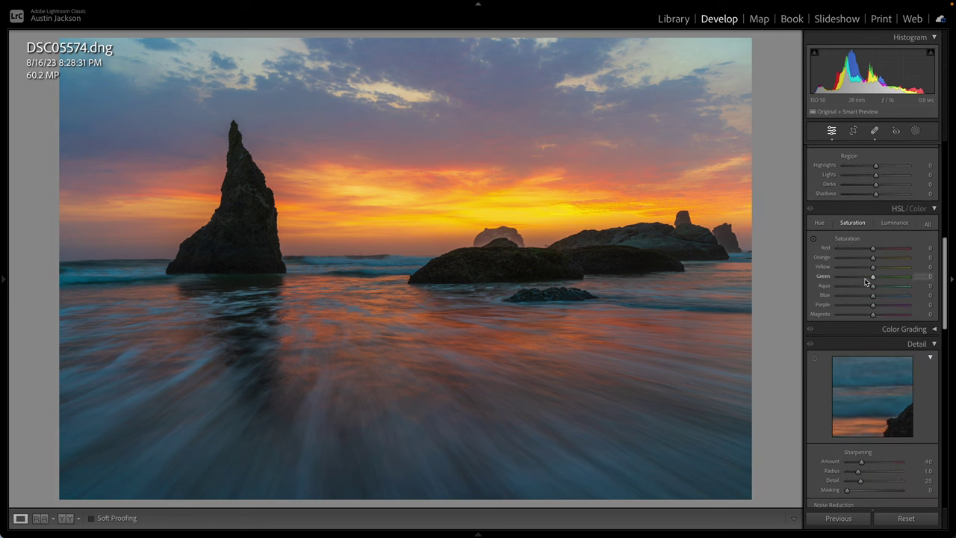
mouse_move(867, 300)
mouse_down()
mouse_move(850, 297)
mouse_move(866, 299)
mouse_up()
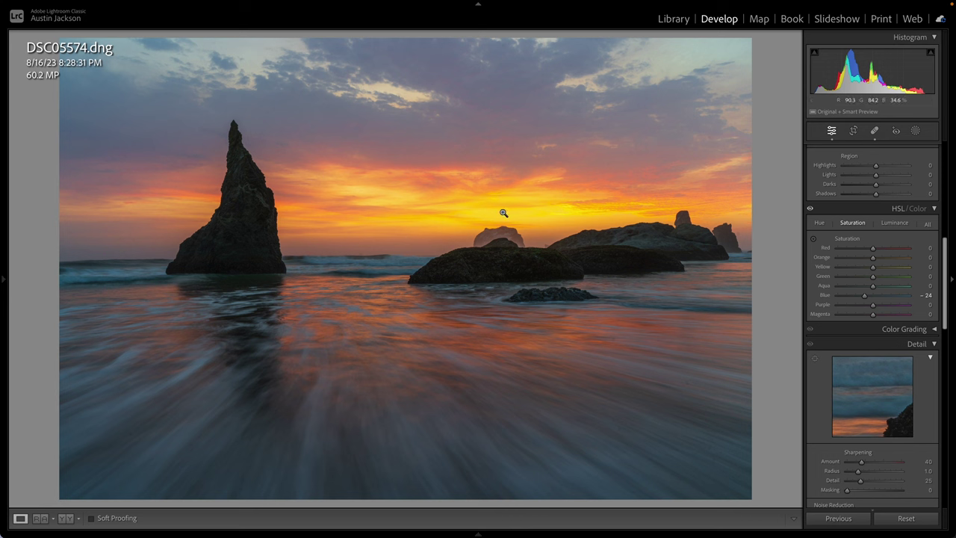
drag(873, 271, 869, 270)
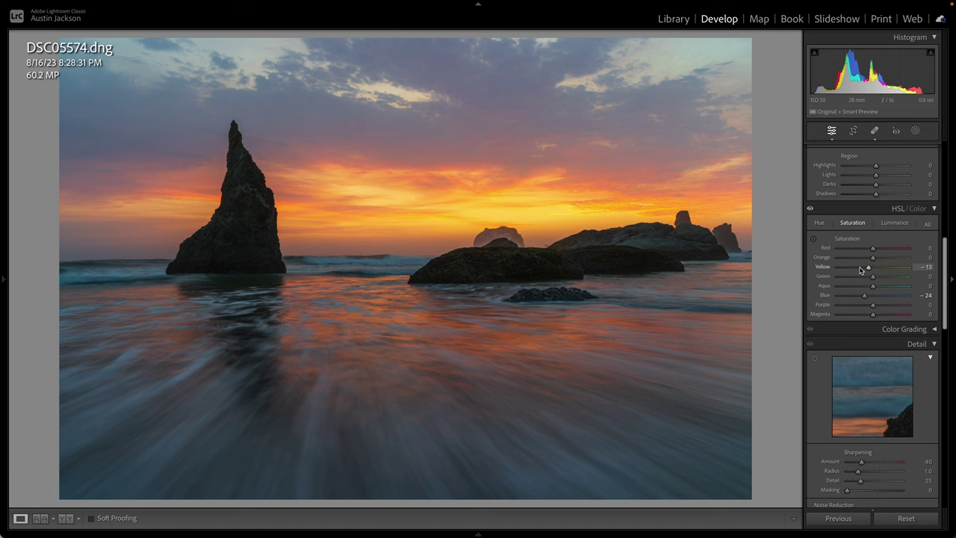
scroll(860, 269, up, 6)
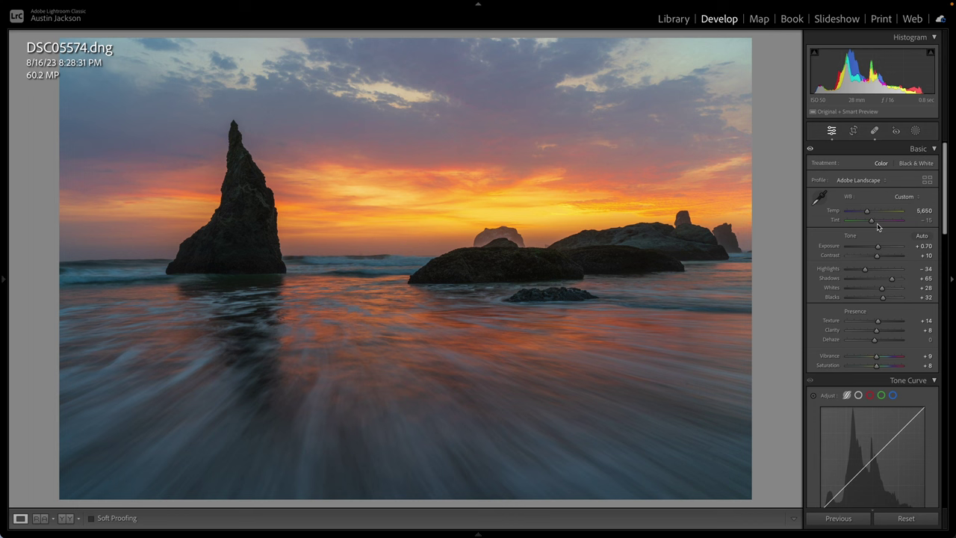
Add a radial gradient mask, Mask 1, drawn over the sunset sky and horizon.
click(915, 132)
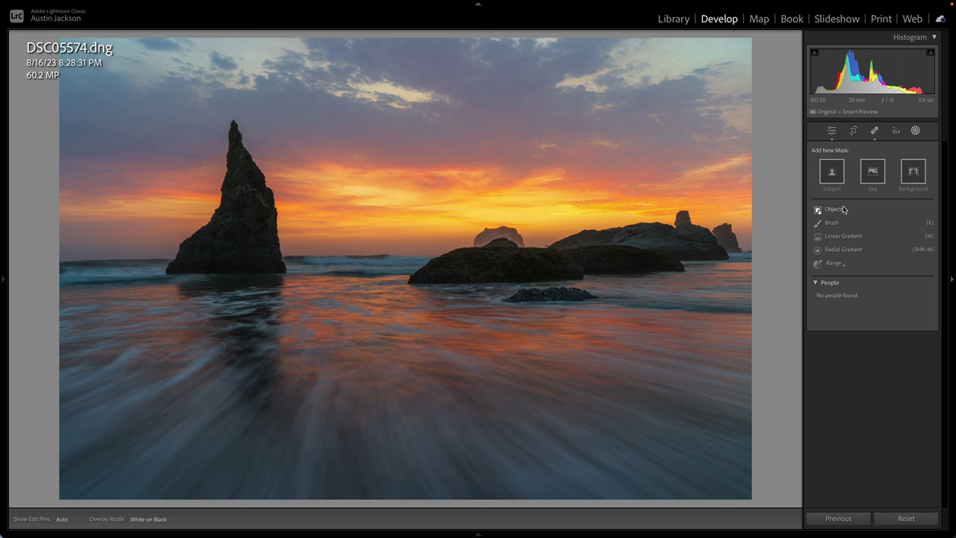
click(844, 249)
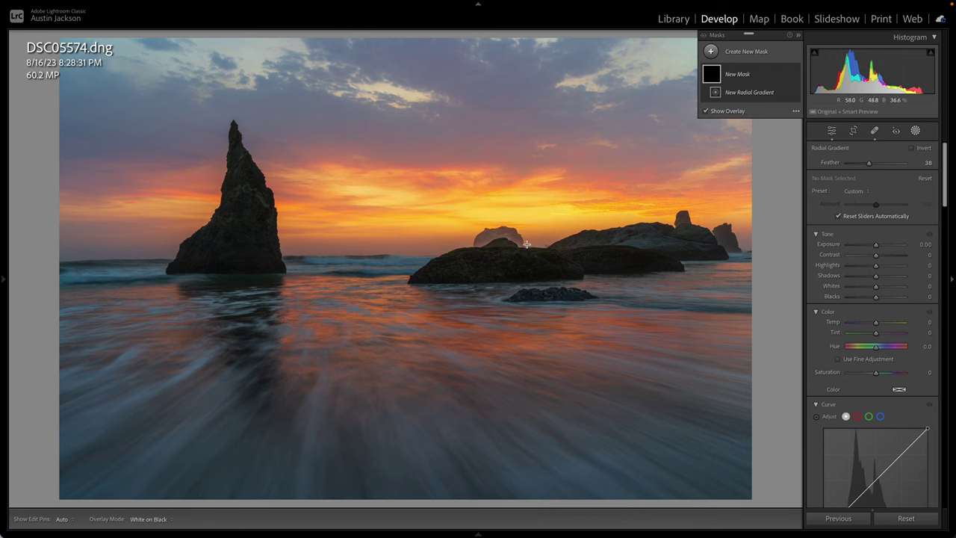
drag(365, 192, 451, 219)
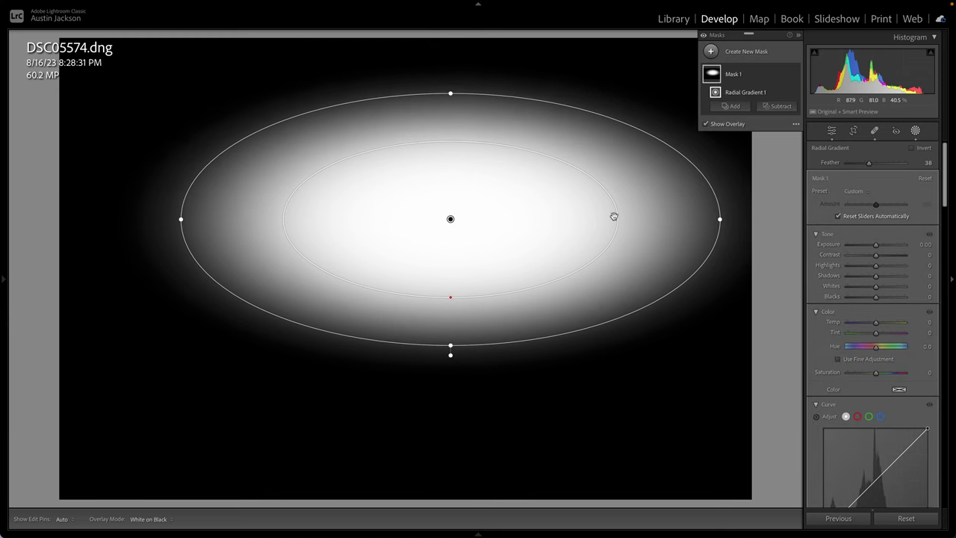
Move and enlarge Mask 1's radial glow over the sunset, feather it to 85, set Exposure +0.32.
click(705, 124)
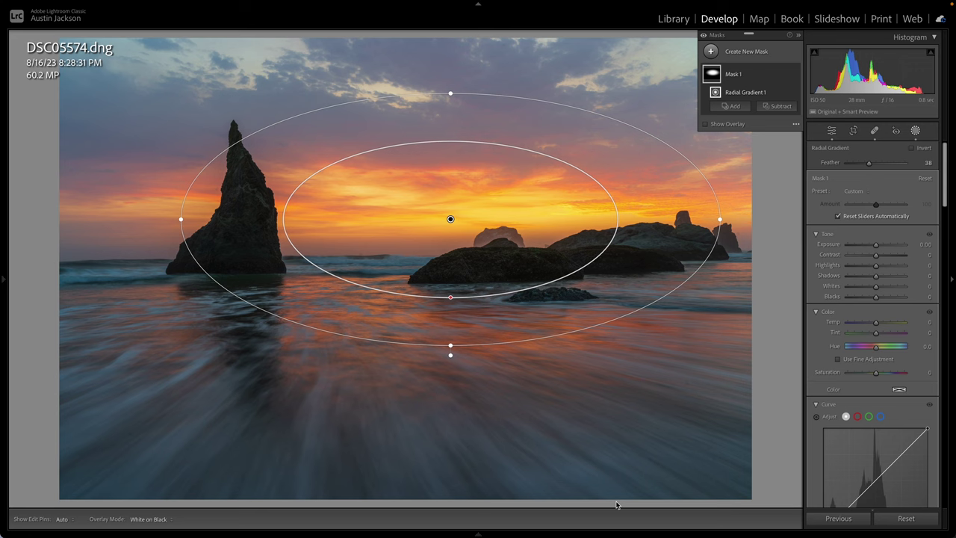
drag(450, 219, 525, 239)
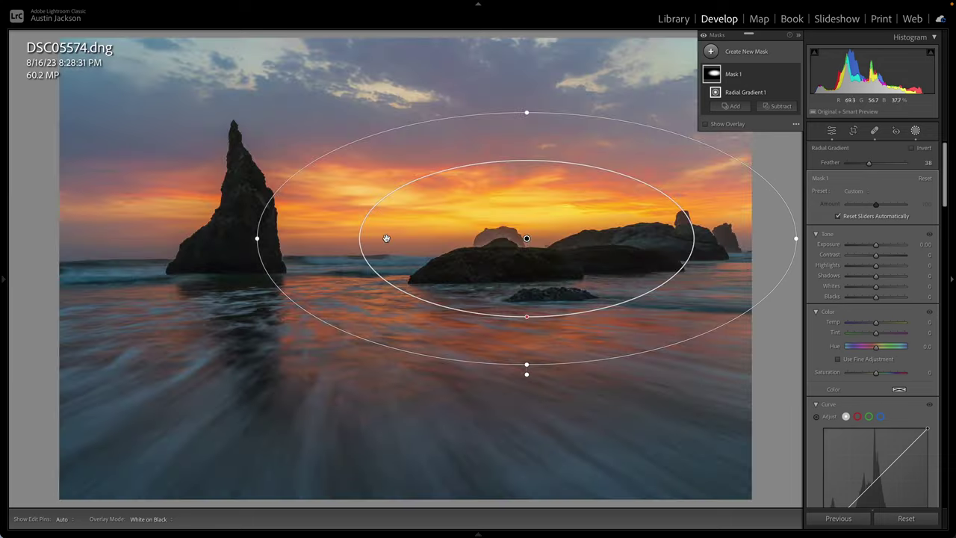
drag(255, 238, 235, 239)
drag(524, 320, 521, 283)
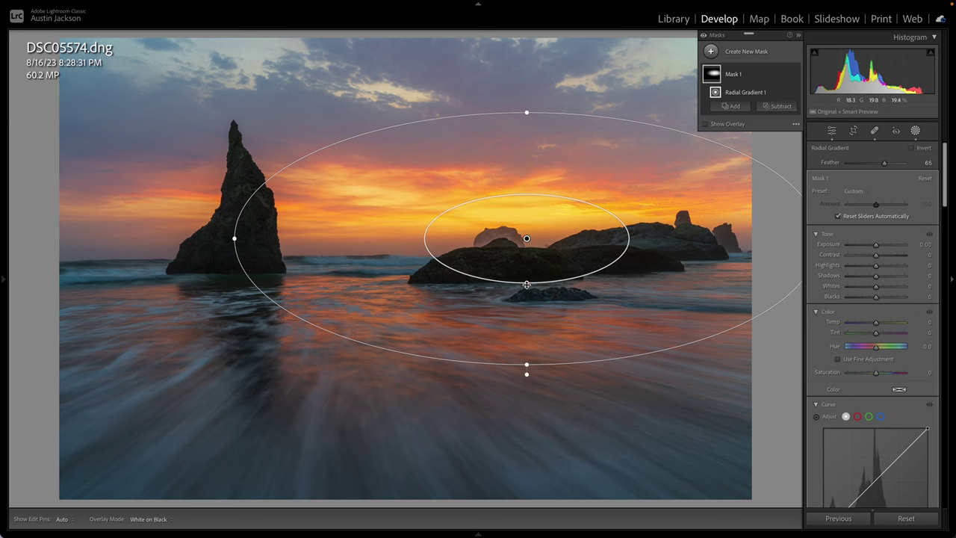
click(707, 124)
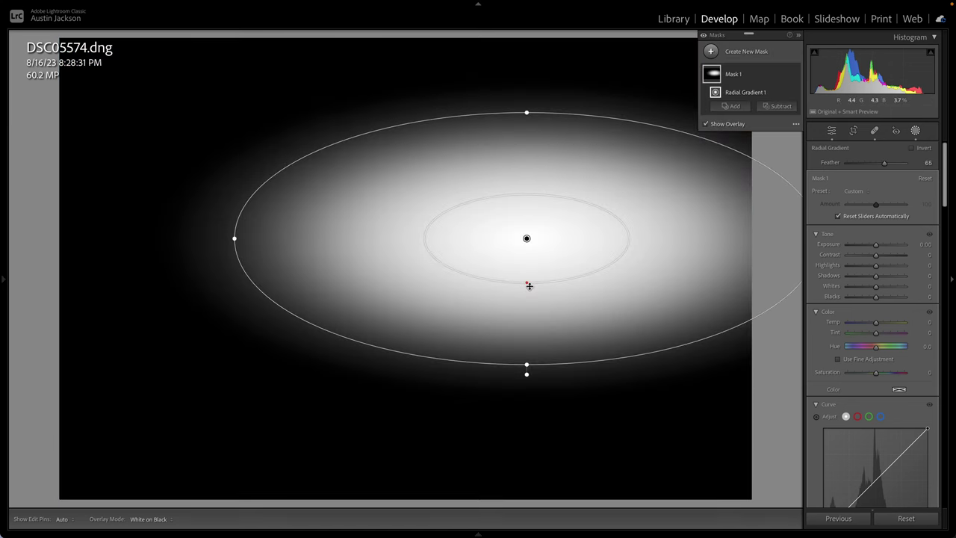
drag(529, 284, 531, 258)
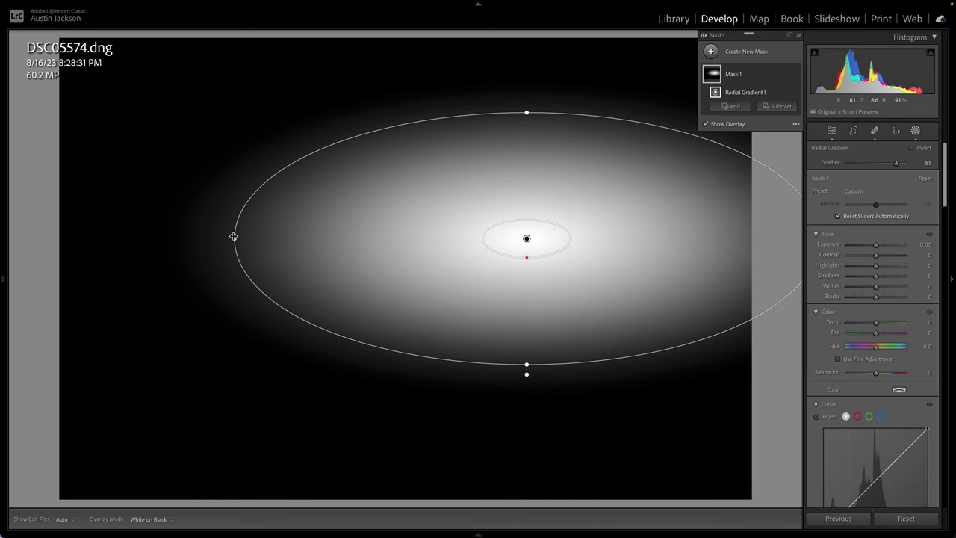
drag(235, 238, 189, 237)
drag(523, 111, 527, 84)
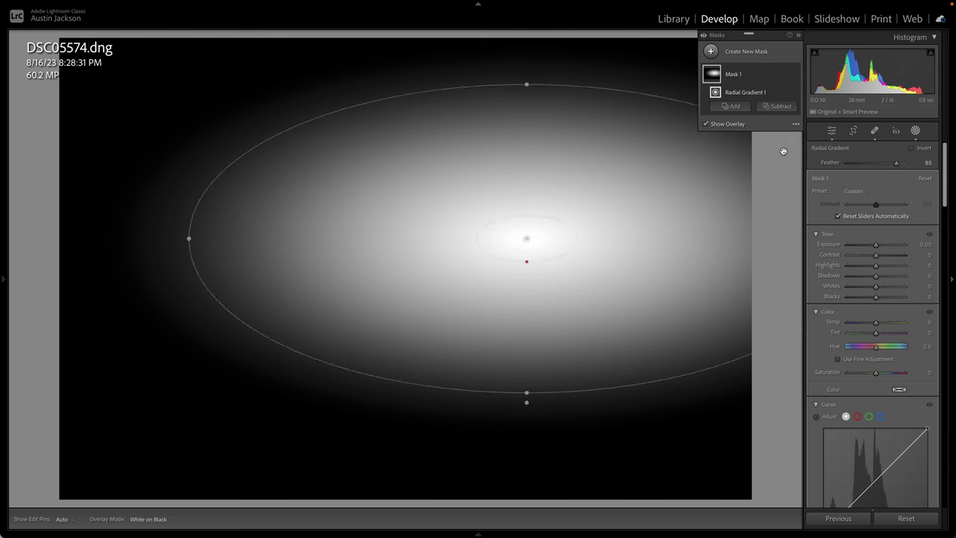
click(705, 124)
drag(876, 243, 878, 248)
scroll(880, 359, down, 5)
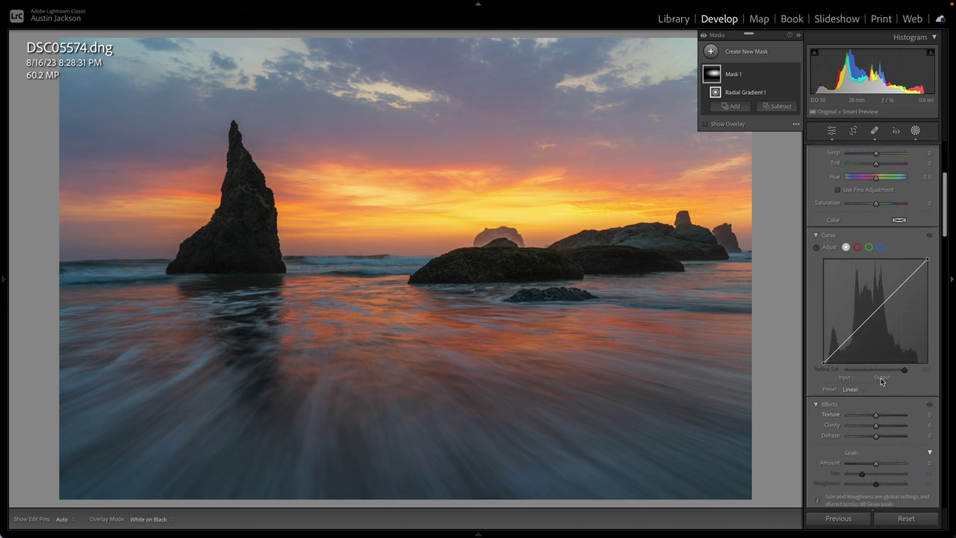
Give the glow a slight negative Dehaze, comparing with the Effects adjustments toggled off.
scroll(881, 381, down, 2)
mouse_move(876, 388)
mouse_down()
mouse_move(848, 386)
mouse_move(871, 384)
mouse_up()
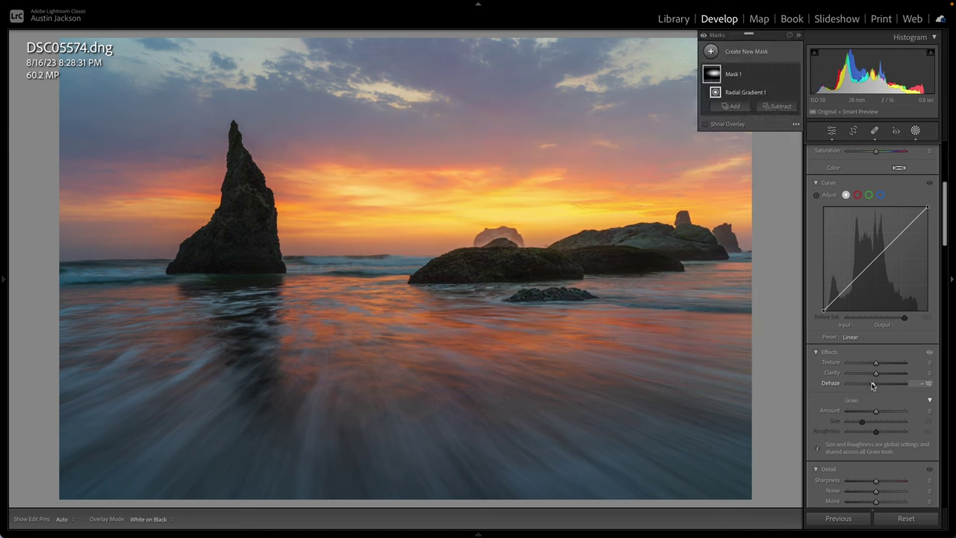
click(930, 352)
click(930, 353)
click(930, 352)
click(929, 352)
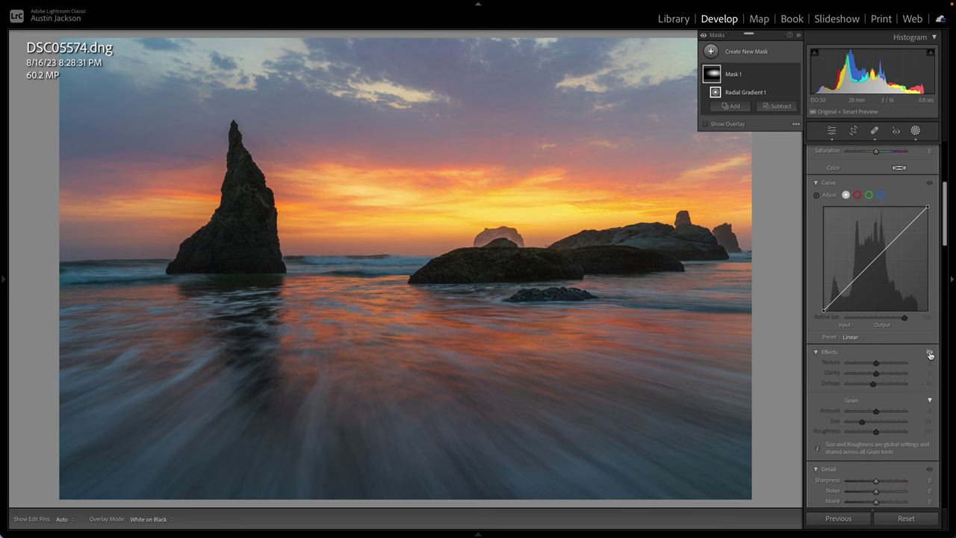
drag(873, 386, 874, 385)
Raise the glow's Highlights to +22 and hide Mask 1 to compare.
scroll(875, 328, up, 5)
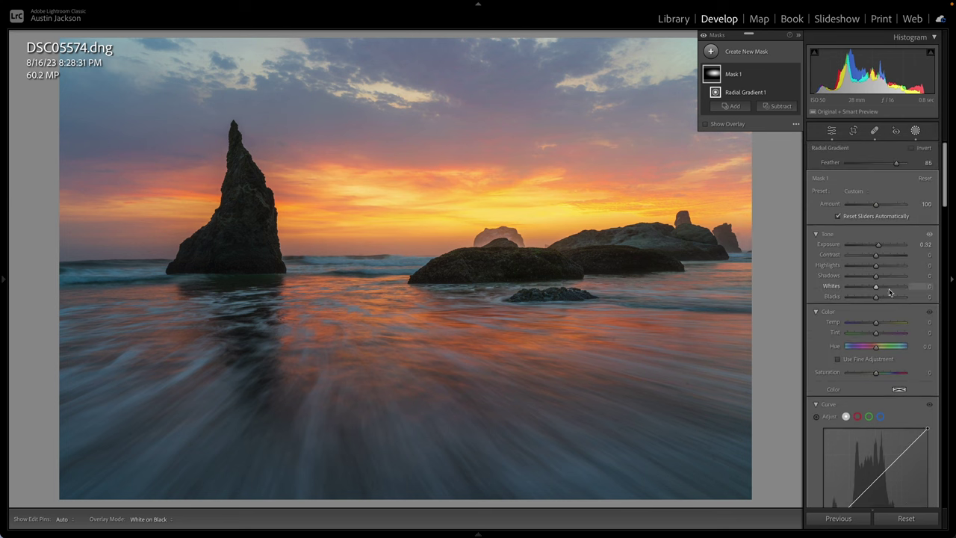
mouse_move(890, 271)
mouse_down()
mouse_move(899, 267)
mouse_move(882, 267)
mouse_up()
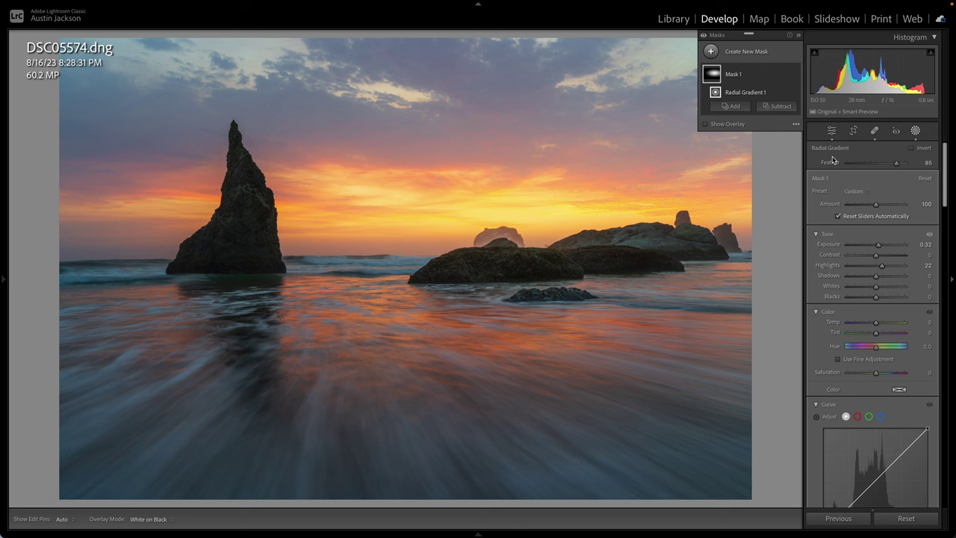
click(795, 74)
Toggle Mask 1 on and off to compare, then subtract a Luminance Range from it.
click(795, 74)
click(795, 74)
click(796, 75)
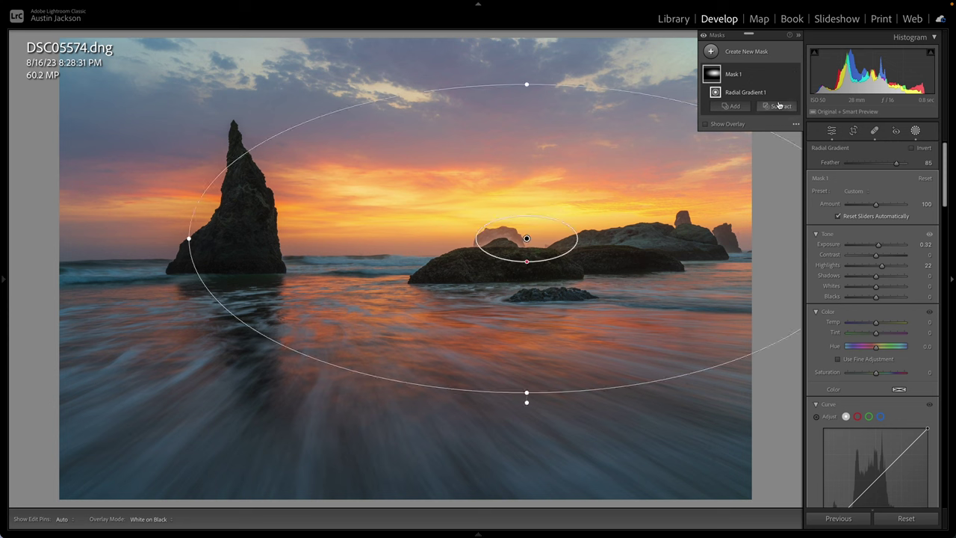
click(778, 108)
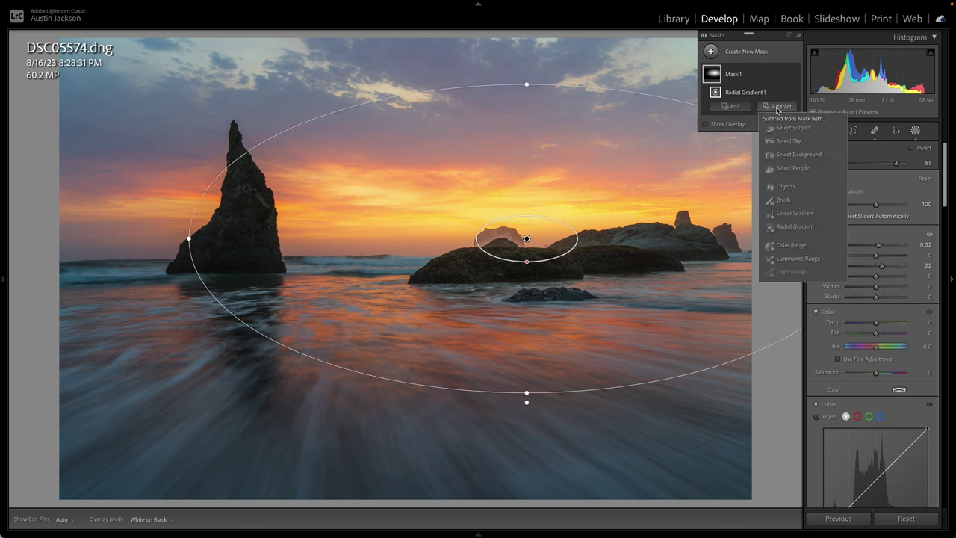
click(790, 258)
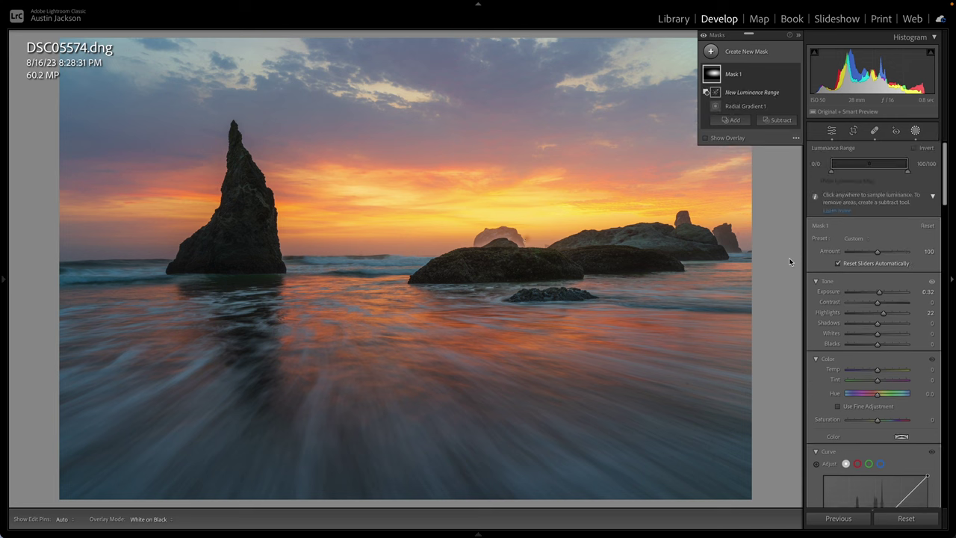
Sample the dark central rock to exclude the rocks (range 12/37), then reselect Mask 1.
click(524, 263)
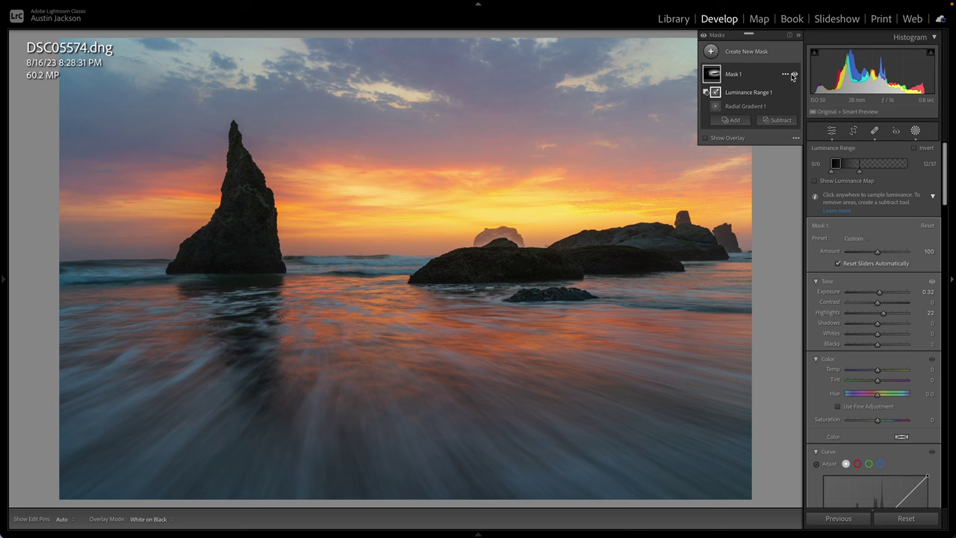
click(730, 77)
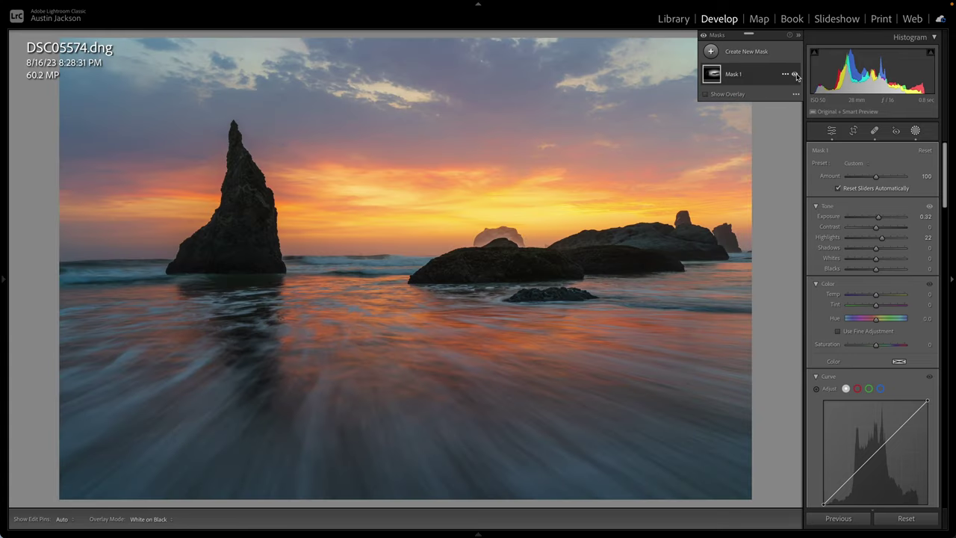
Toggle Mask 1's glow repeatedly to compare before and after, leaving it switched off.
click(794, 74)
click(795, 74)
click(795, 74)
click(795, 73)
click(794, 74)
click(795, 74)
click(795, 74)
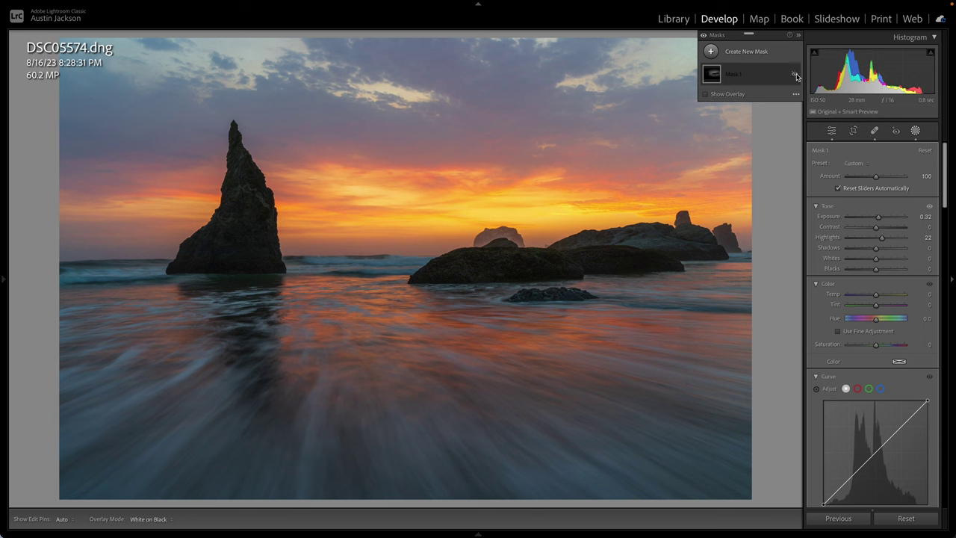
click(794, 73)
click(794, 74)
click(795, 74)
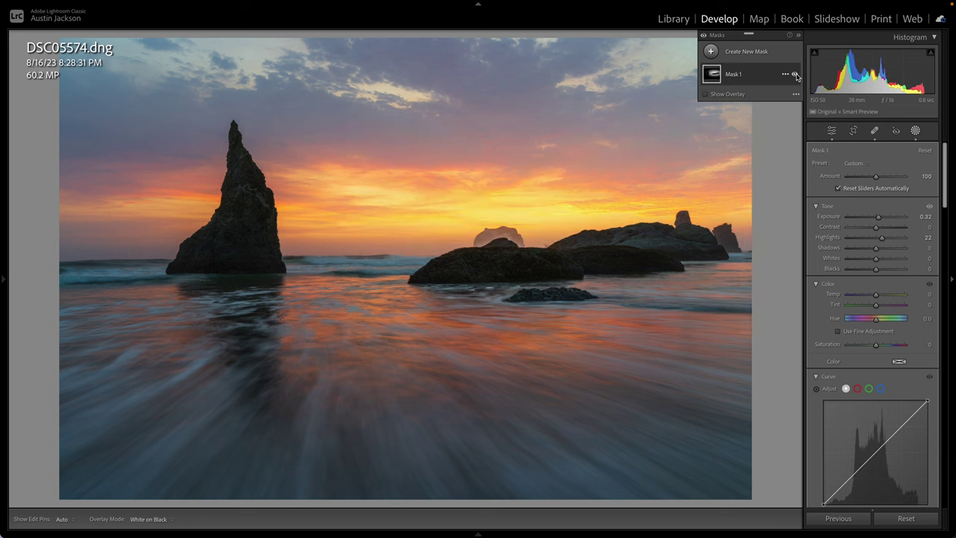
click(794, 74)
click(794, 74)
click(795, 74)
Cancel renaming Mask 1, turn the glow back on, and set Exposure 0.20 and Whites +16.
double_click(794, 74)
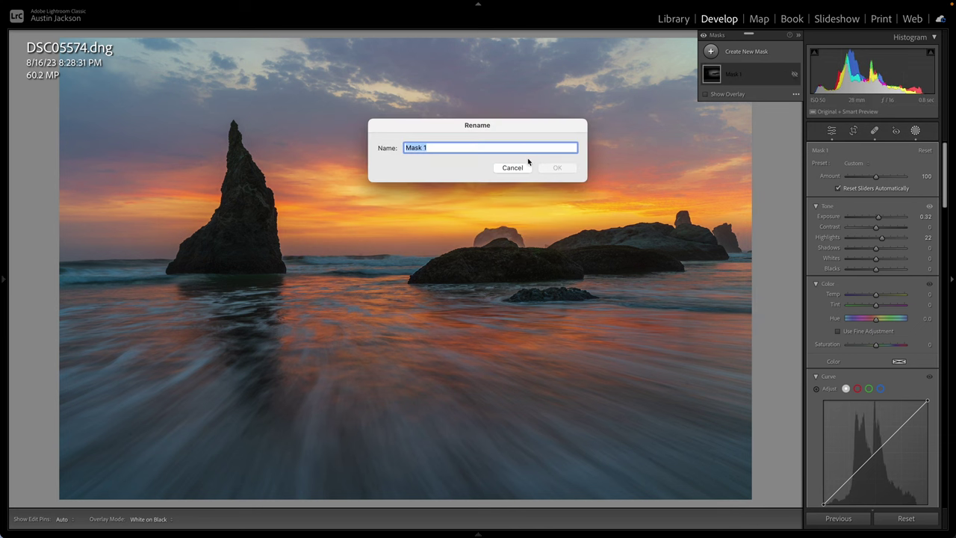
click(664, 95)
click(512, 168)
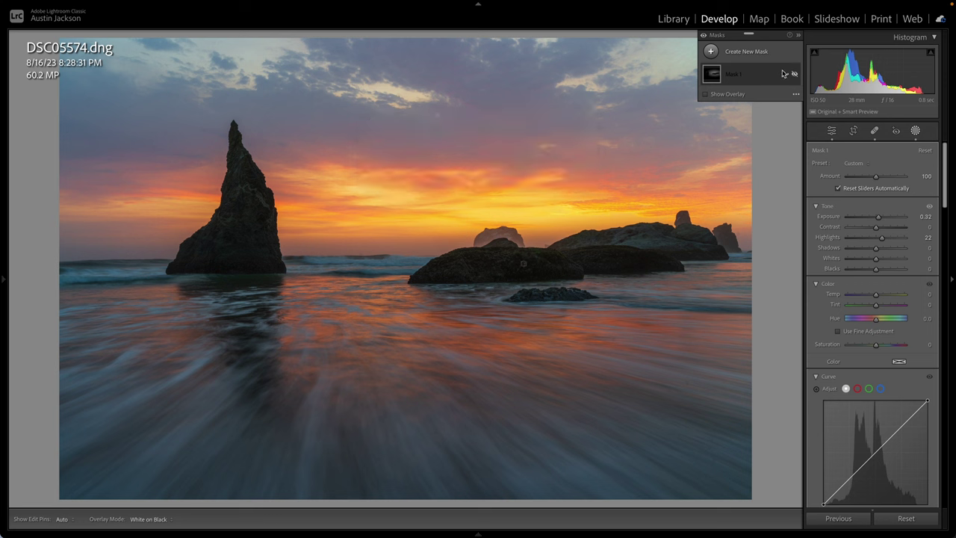
click(795, 75)
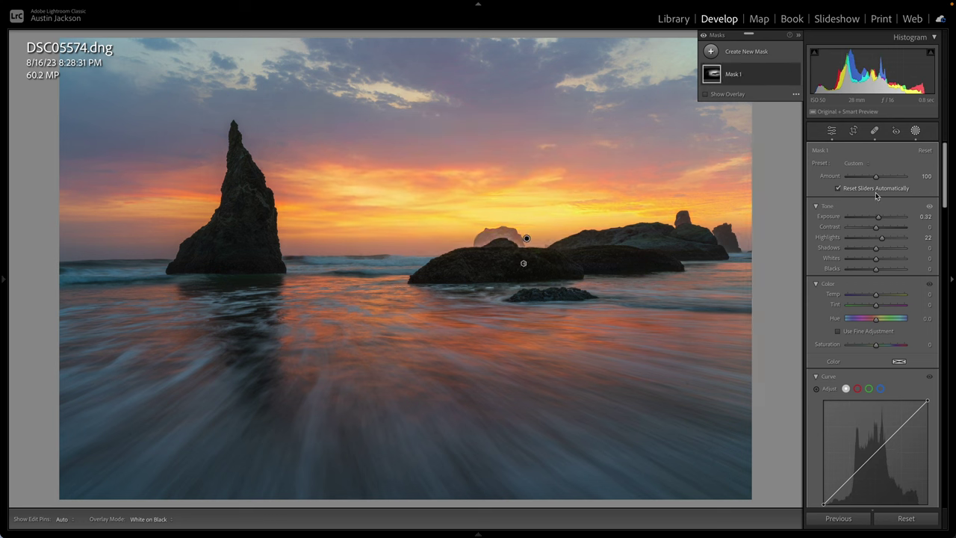
drag(877, 216, 878, 221)
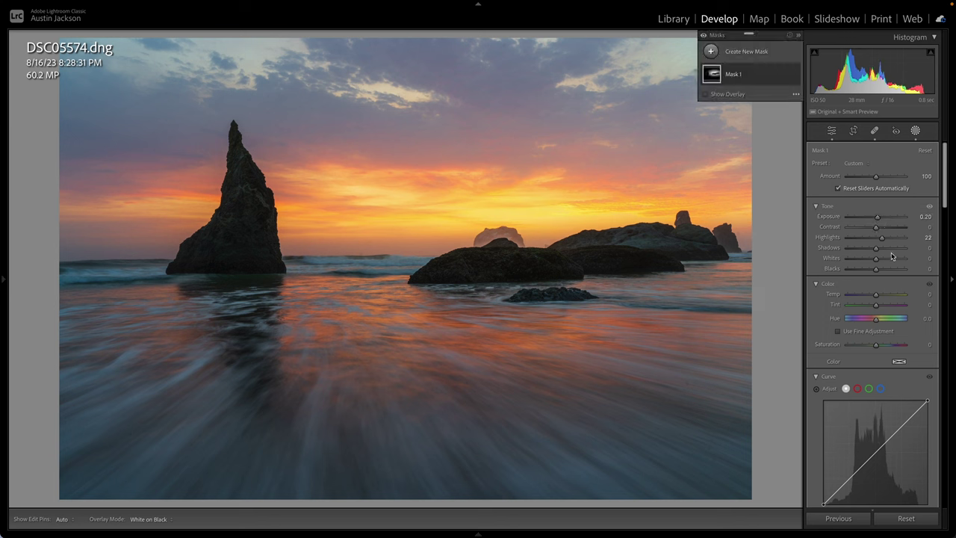
drag(879, 259, 883, 261)
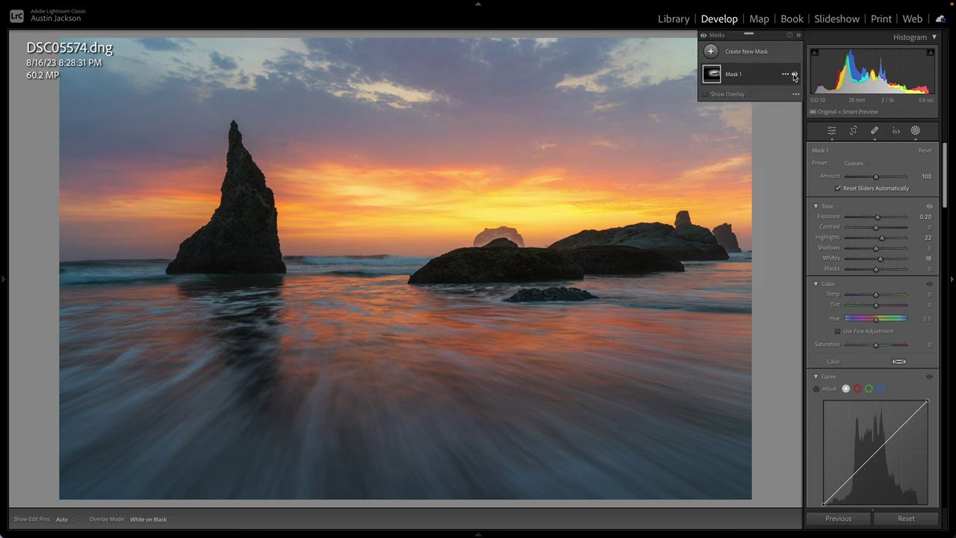
click(794, 75)
click(710, 50)
Draw a linear gradient up from the foreground water, then raise its top edge and center pin.
click(767, 158)
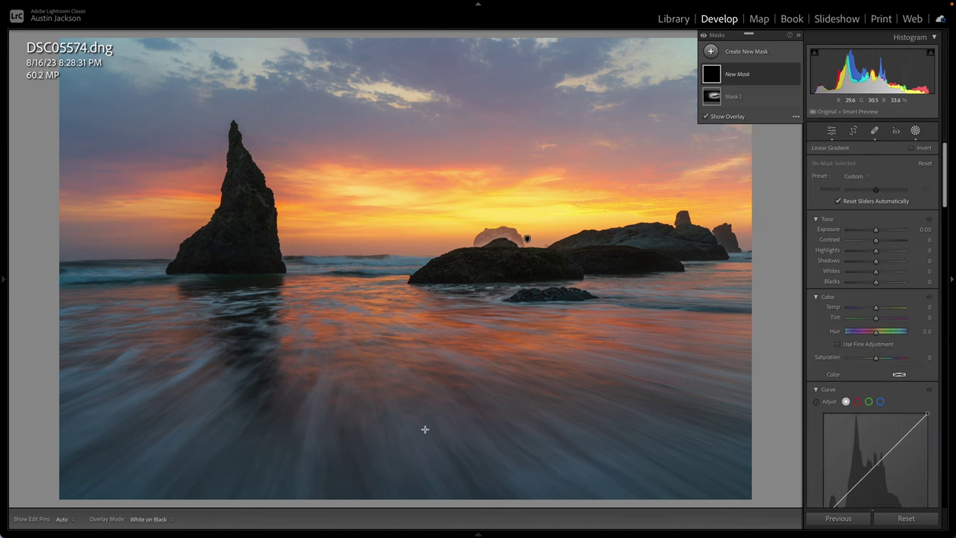
drag(425, 431, 417, 288)
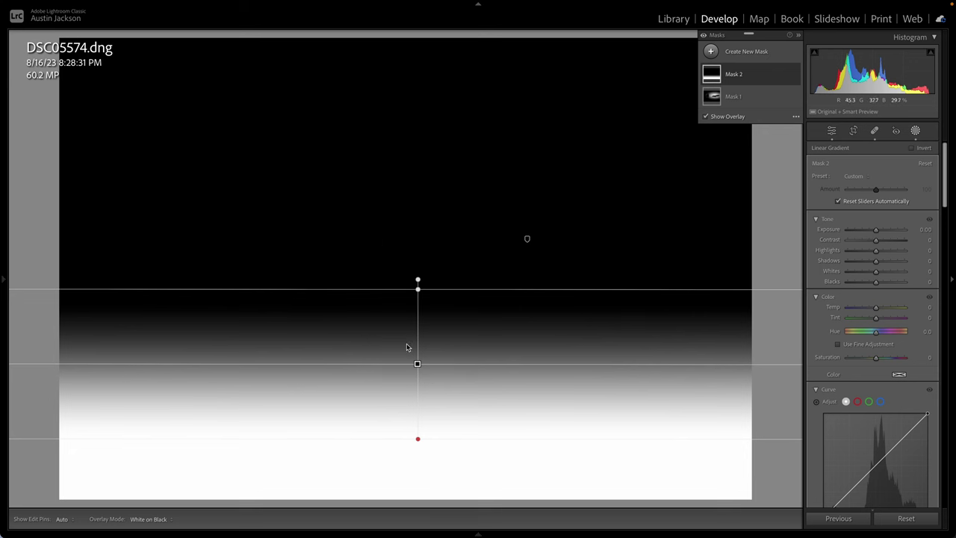
drag(417, 435, 417, 484)
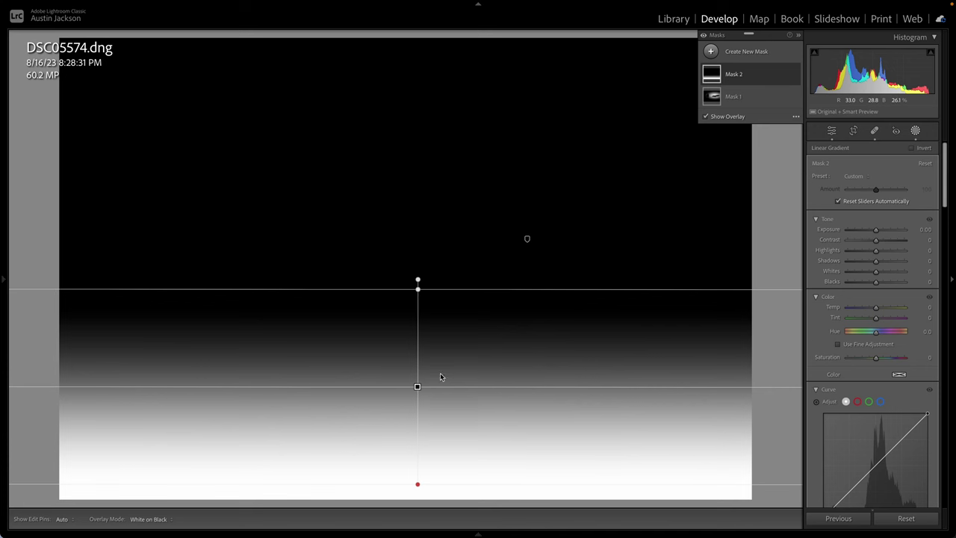
drag(418, 288, 418, 250)
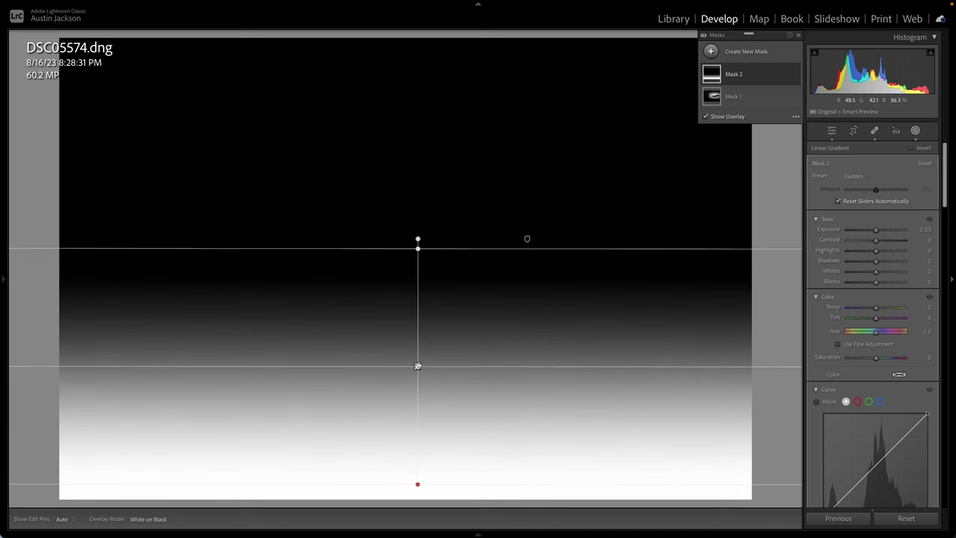
drag(417, 367, 419, 354)
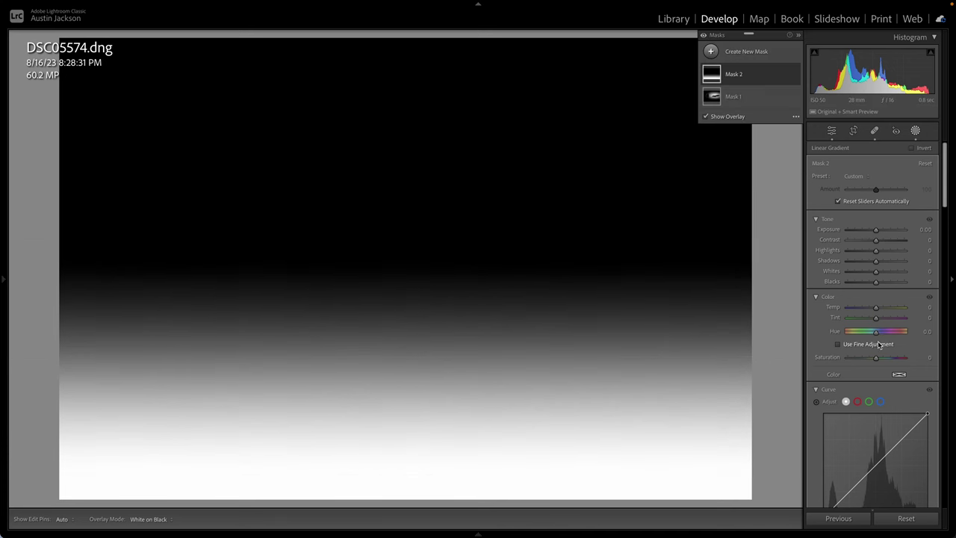
Bend Mask 2's curve into an S, lowering the shadow point and lifting the highlights.
scroll(873, 351, down, 5)
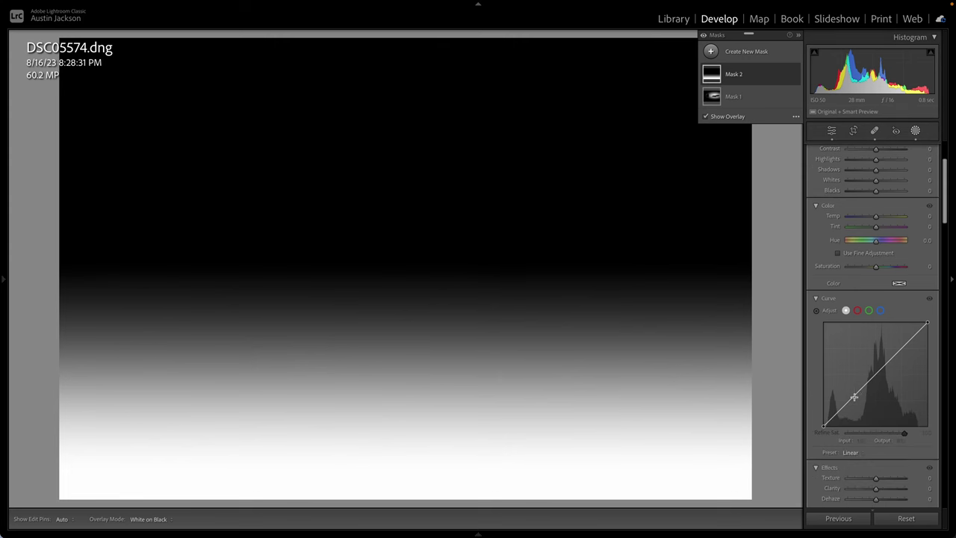
drag(854, 397, 856, 401)
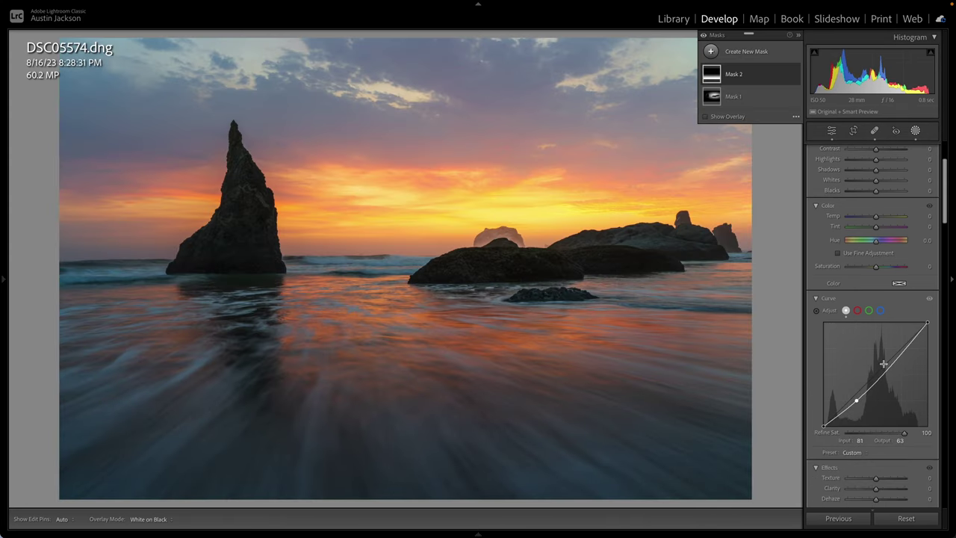
drag(900, 352, 896, 346)
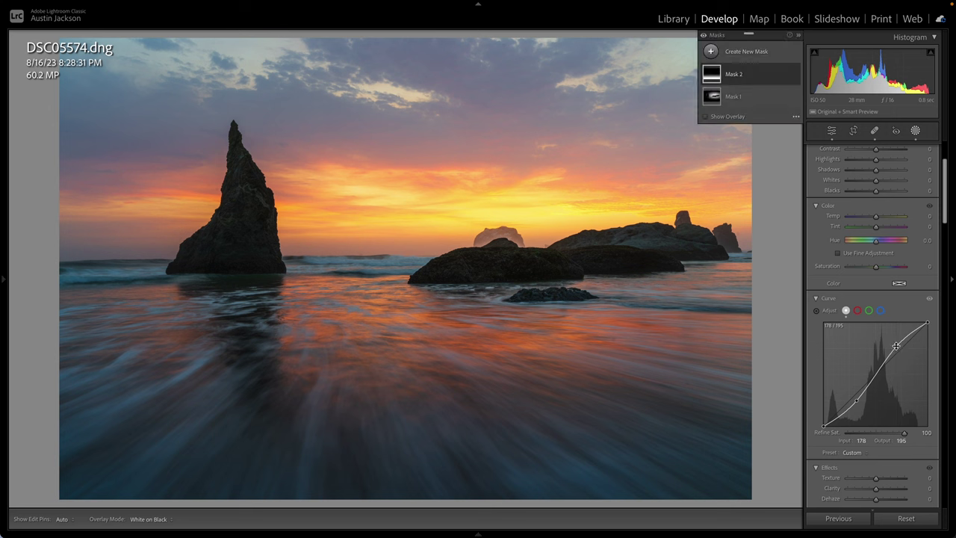
drag(855, 401, 853, 409)
Set the foreground gradient's Whites to +30 and Saturation to -22, then hide it to compare.
scroll(878, 258, up, 4)
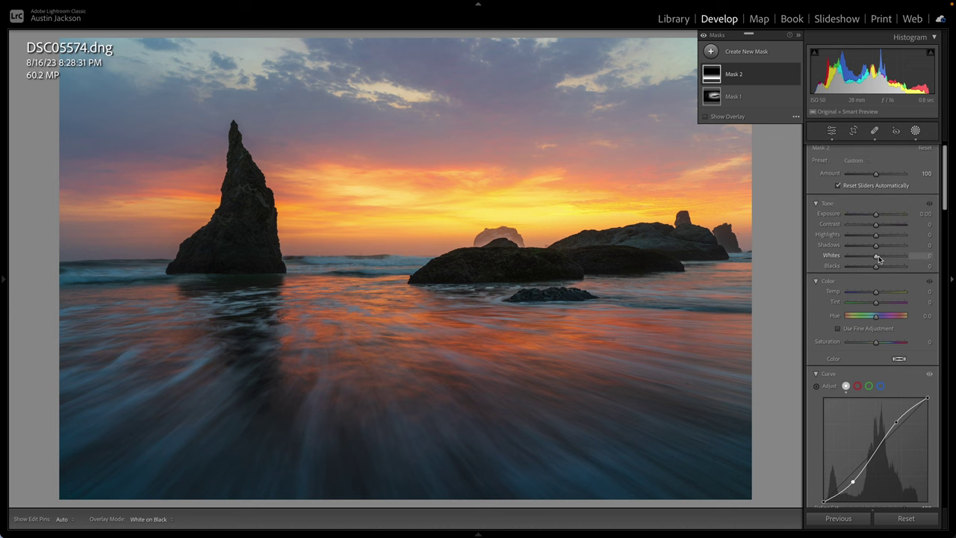
mouse_move(879, 258)
mouse_down()
mouse_move(916, 254)
mouse_move(874, 251)
mouse_move(885, 253)
mouse_up()
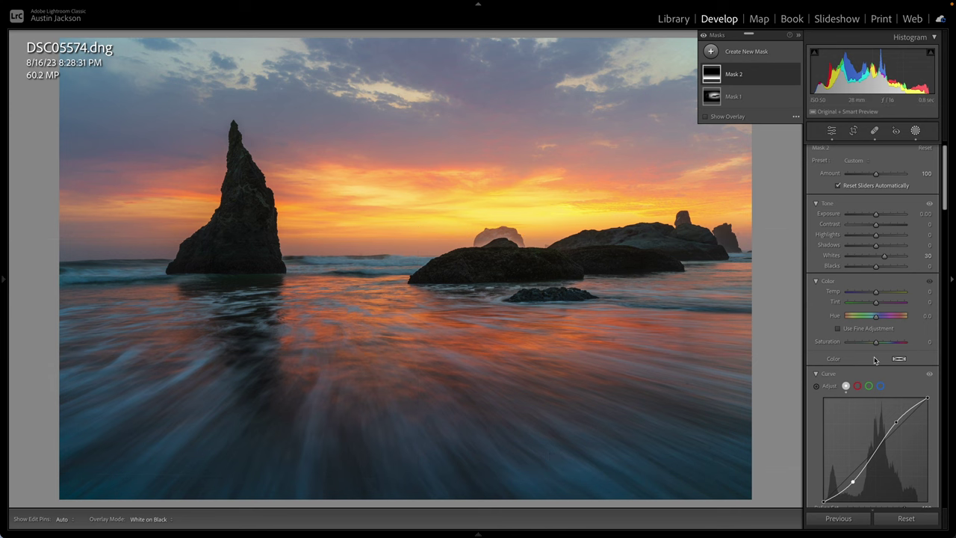
scroll(874, 361, down, 5)
scroll(875, 298, up, 3)
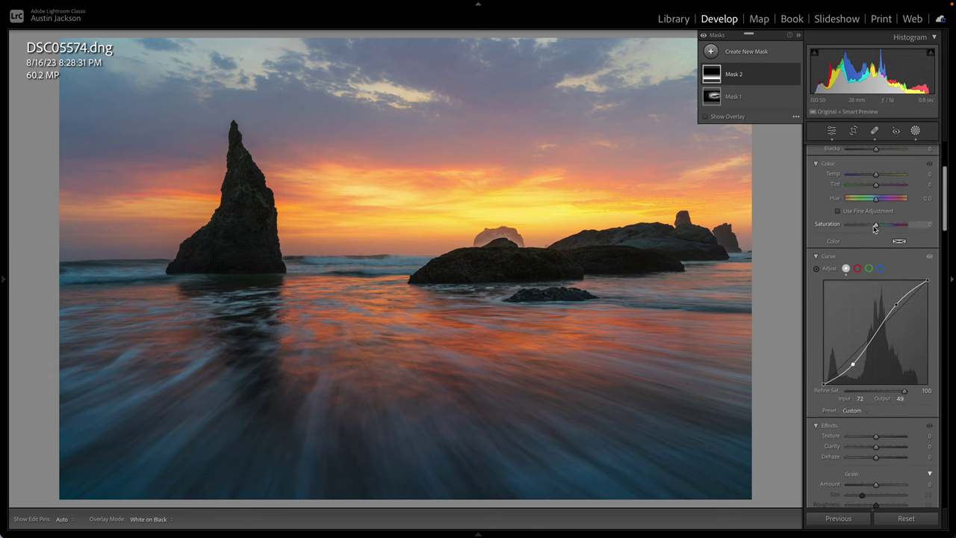
mouse_move(874, 228)
mouse_down()
mouse_move(860, 225)
mouse_move(870, 224)
mouse_up()
click(795, 74)
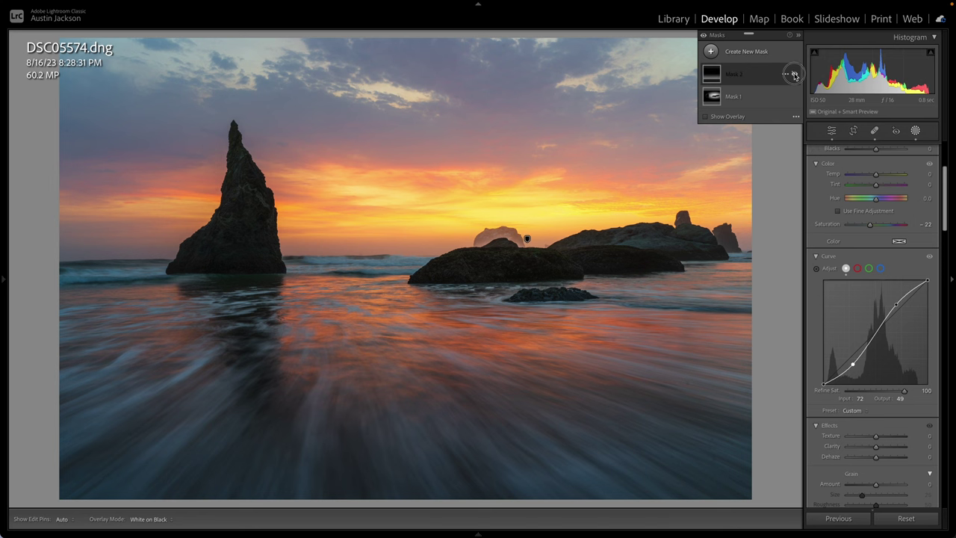
click(795, 75)
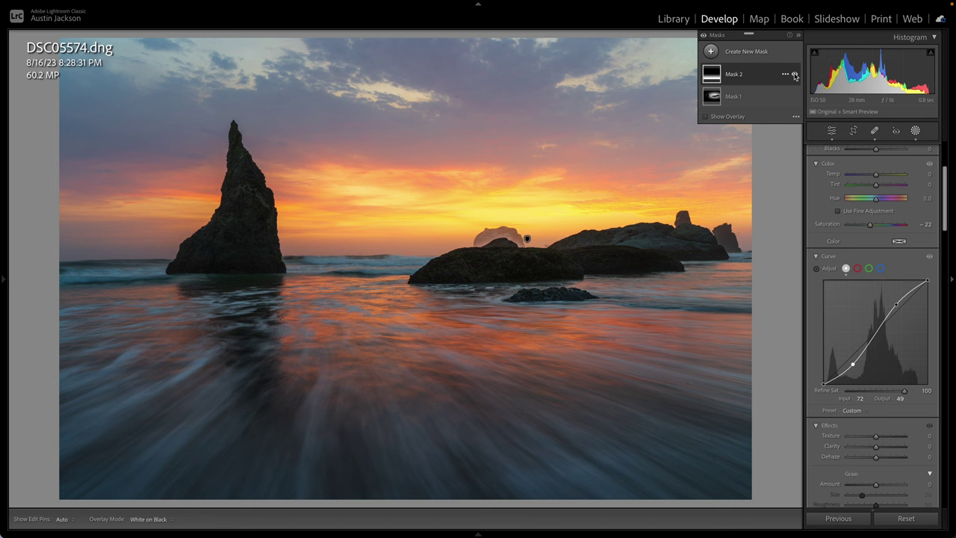
click(795, 75)
click(794, 75)
click(795, 75)
click(795, 75)
click(794, 75)
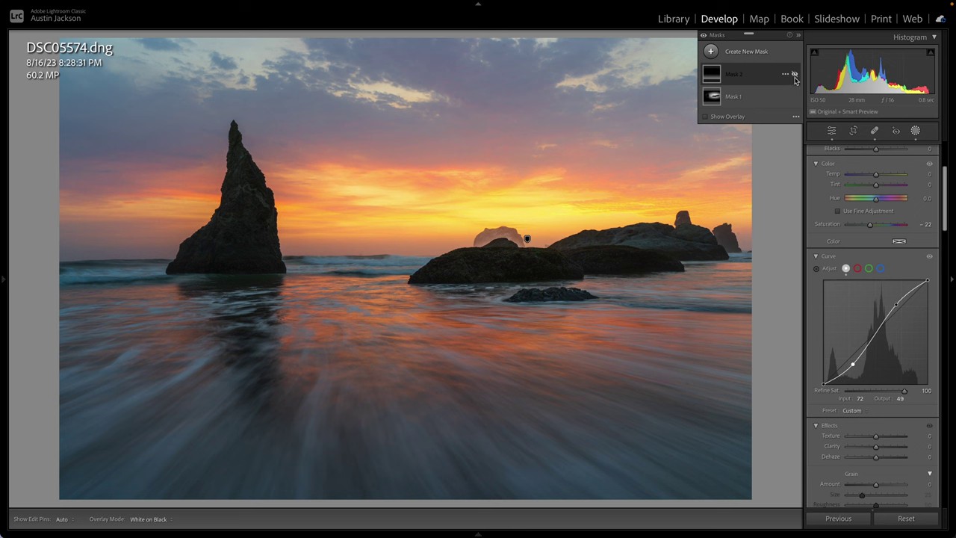
click(795, 74)
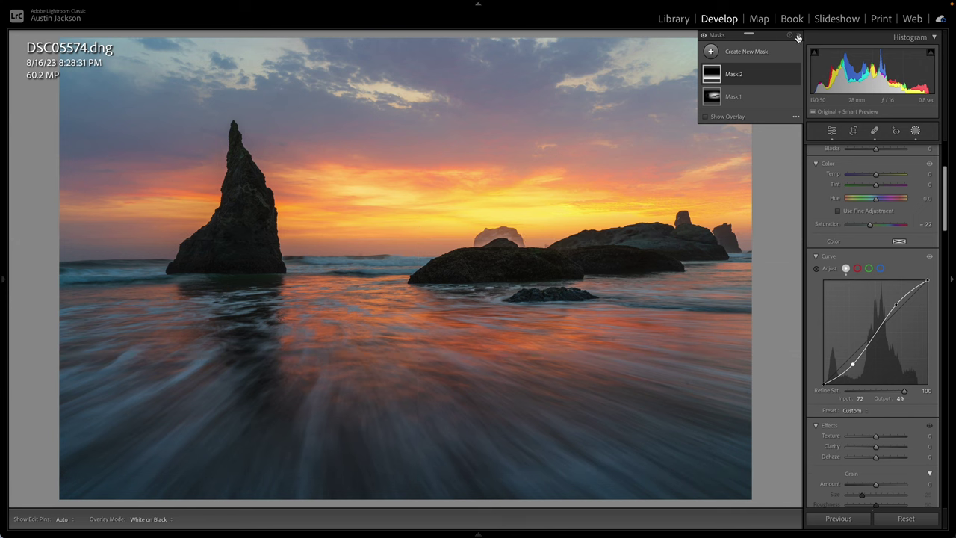
Exit Masking and drag the global tone curve regions to Highlights -22, Lights +28, Darks -43, Shadows +91.
click(916, 132)
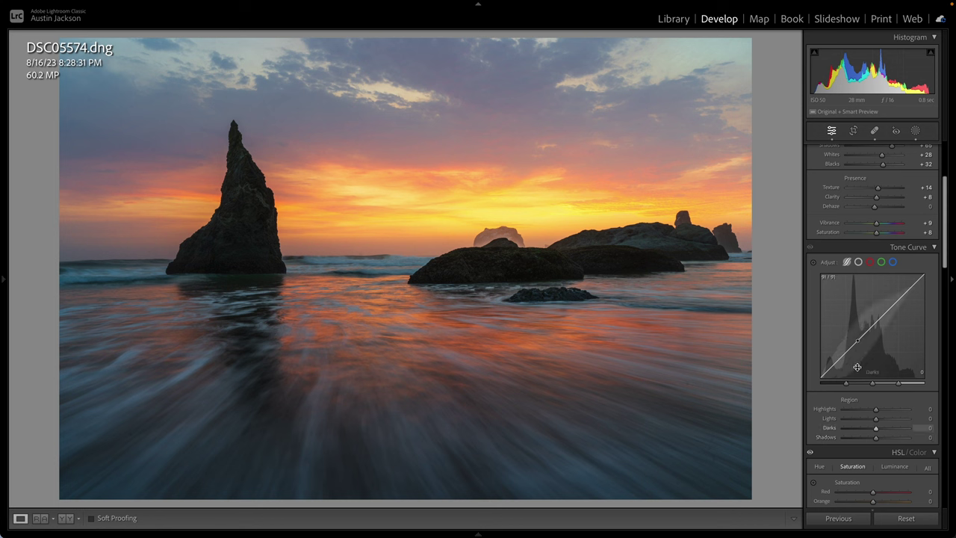
drag(853, 348, 854, 367)
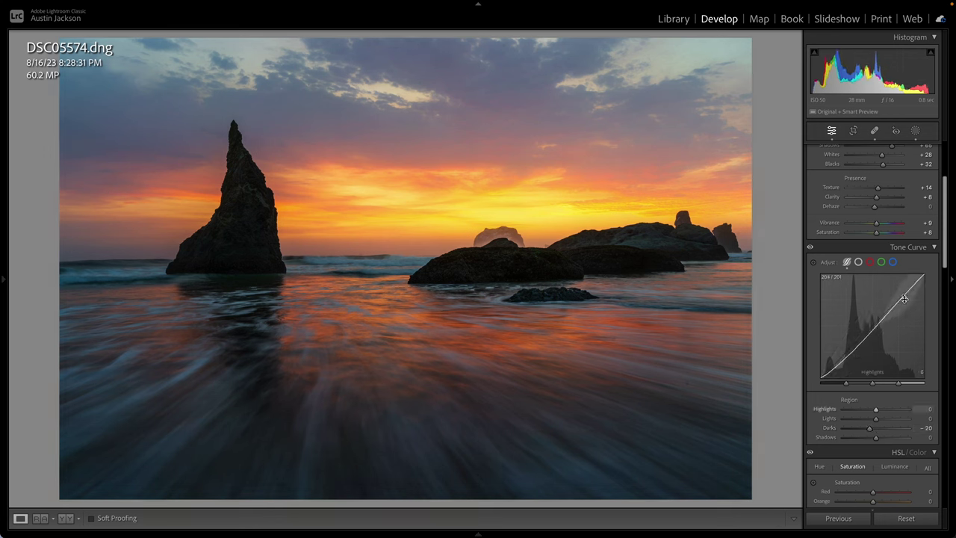
drag(901, 300, 904, 290)
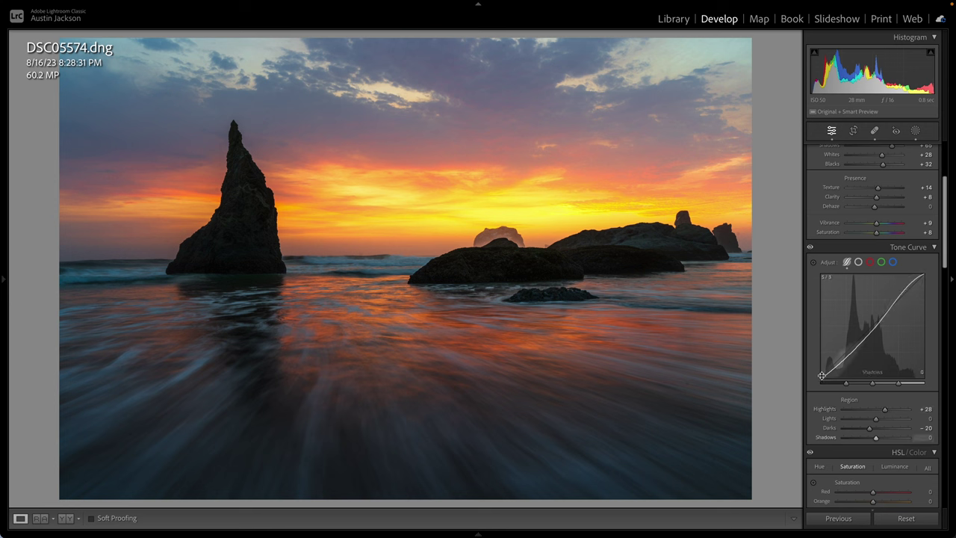
drag(824, 375, 825, 369)
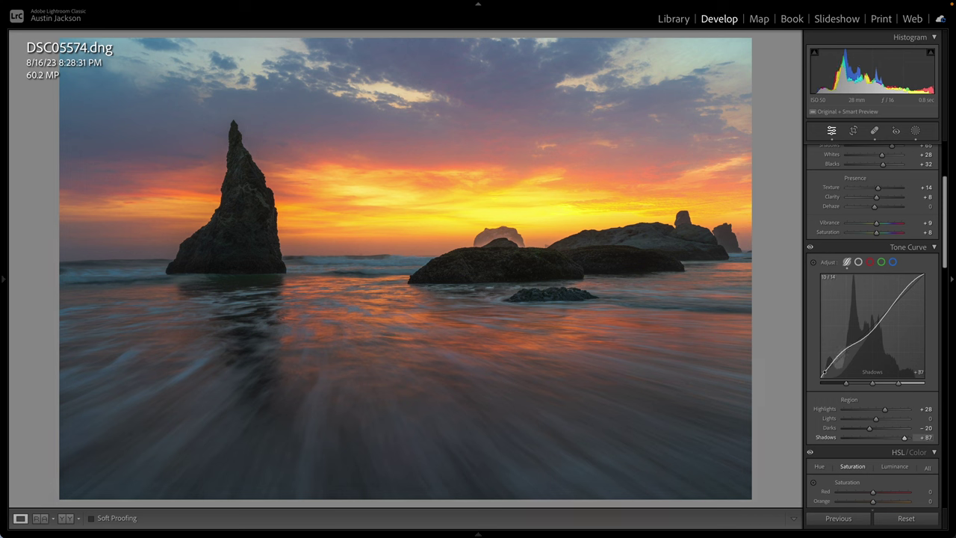
drag(861, 338, 861, 342)
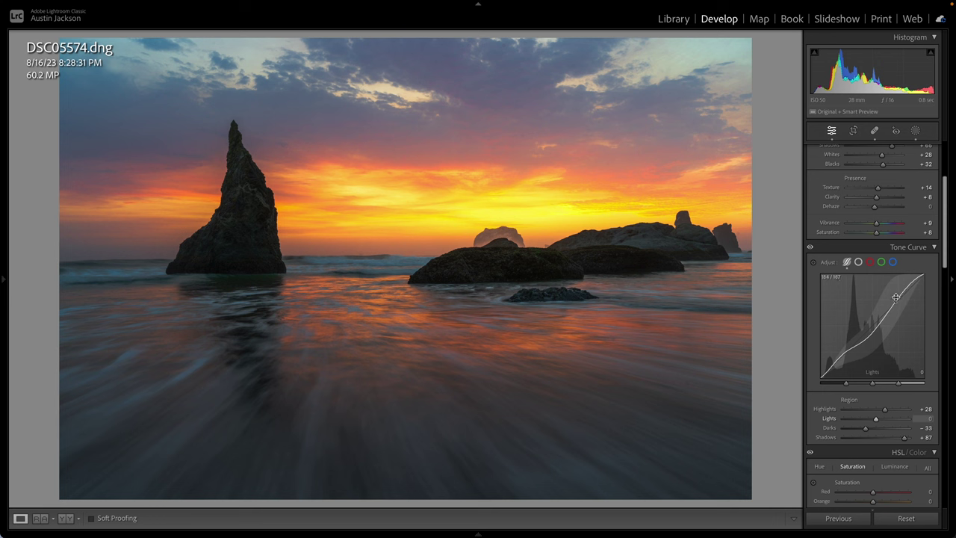
drag(866, 428, 863, 429)
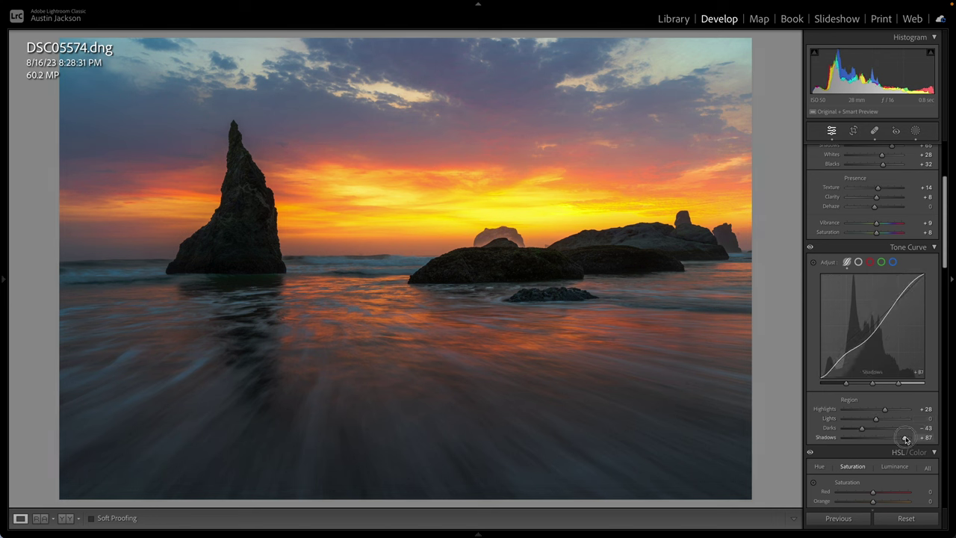
drag(904, 438, 907, 439)
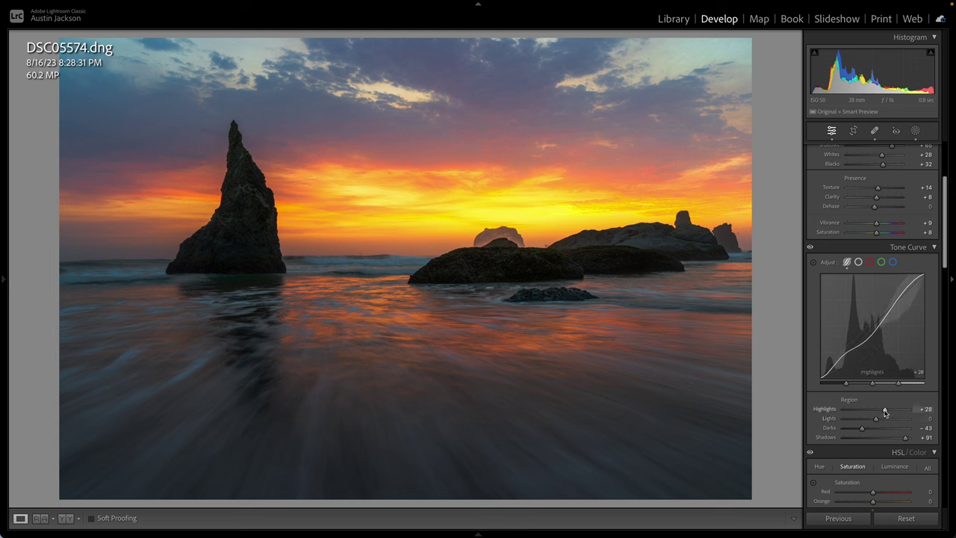
mouse_move(875, 419)
mouse_down()
mouse_move(889, 410)
mouse_move(870, 409)
mouse_move(885, 422)
mouse_up()
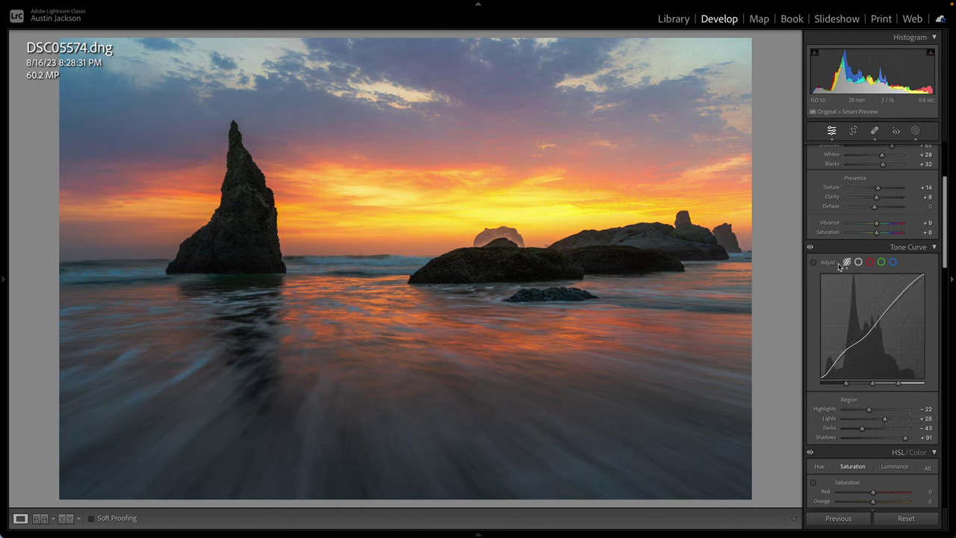
Toggle the tone curve off and on to compare the photo before and after.
click(810, 248)
click(810, 248)
click(810, 247)
click(811, 248)
Move the shadows split to 10, nudge the highlights split up, and set Shadows +100, Darks -17.
mouse_move(846, 386)
mouse_down()
mouse_move(823, 387)
mouse_move(843, 382)
mouse_move(832, 383)
mouse_up()
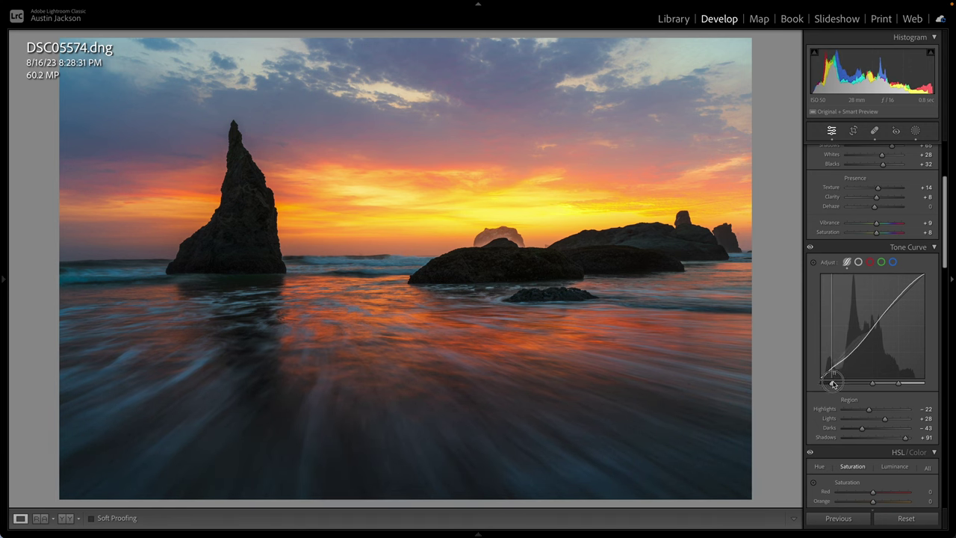
drag(899, 384, 915, 386)
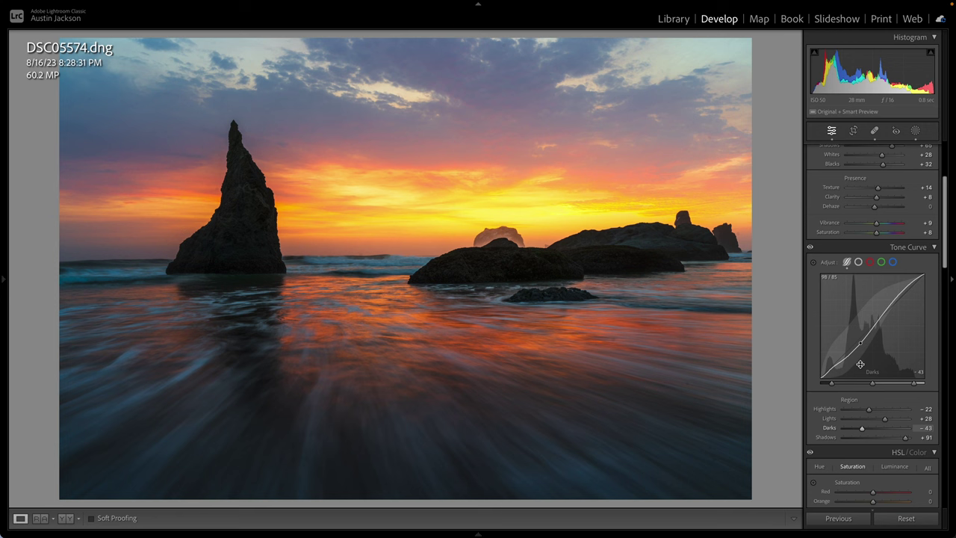
mouse_move(905, 438)
mouse_down()
mouse_move(896, 437)
mouse_move(917, 440)
mouse_up()
drag(862, 428, 870, 432)
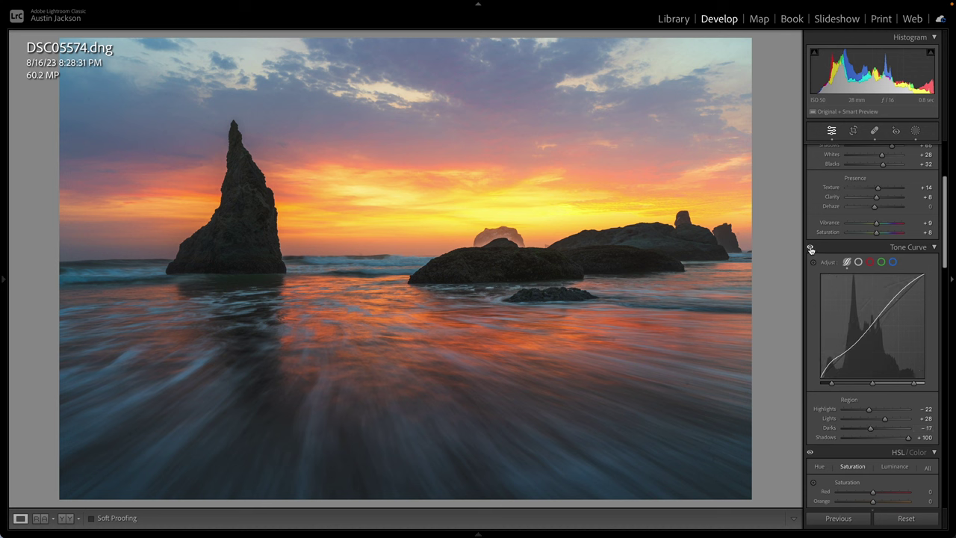
click(810, 249)
Toggle the tone curve on and off to preview the photo with and without it.
click(810, 249)
click(811, 248)
click(811, 249)
Move the highlights split to 90 and ease Shadows back from +100 to +86.
drag(911, 387, 914, 385)
drag(903, 439, 871, 441)
key(ctrl+z)
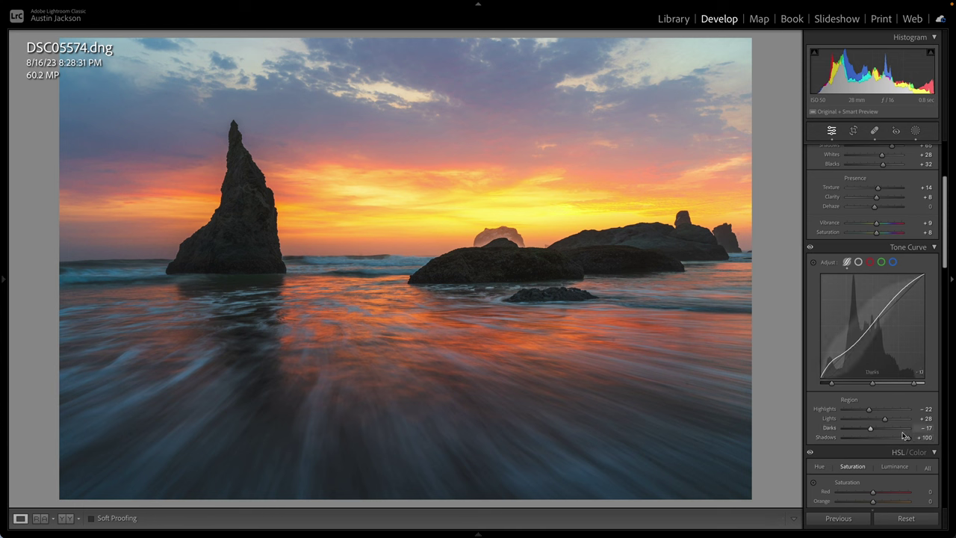
drag(908, 438, 902, 442)
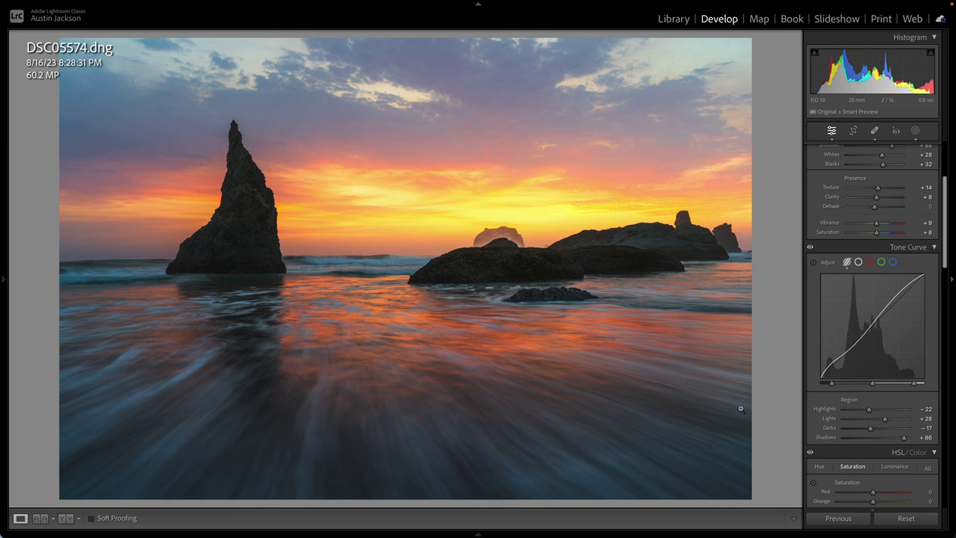